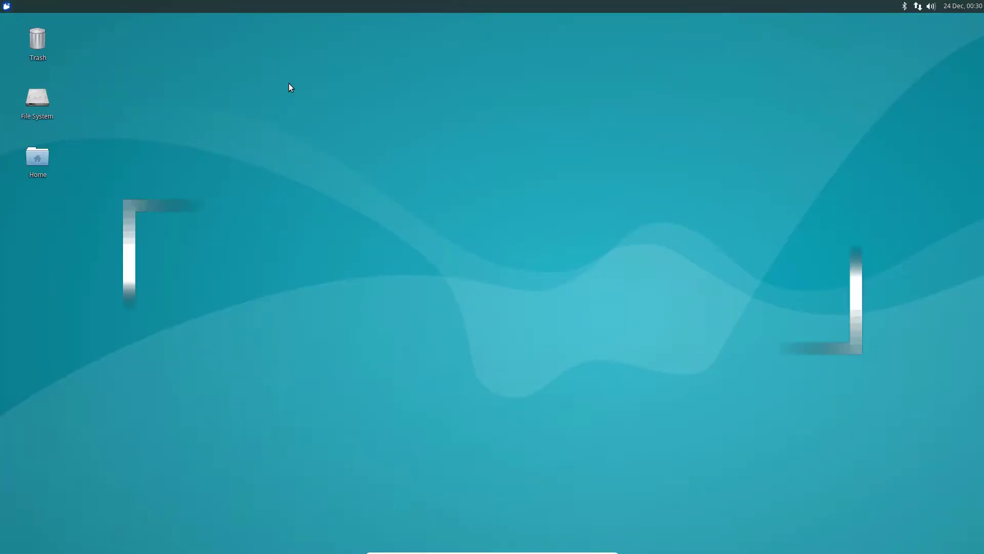
Launch Terminal Emulator by searching 'ter' in the Whisker menu
click(7, 6)
click(7, 6)
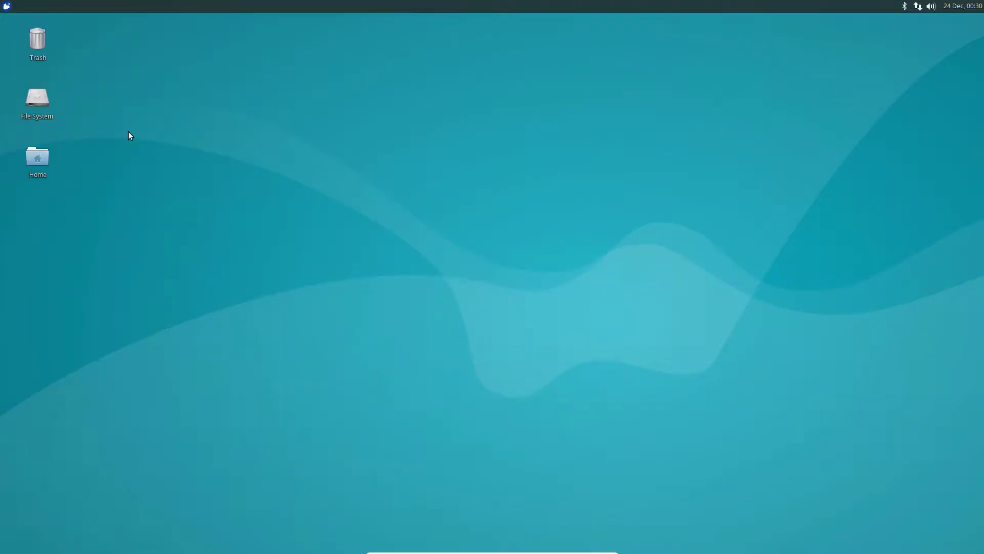
click(7, 5)
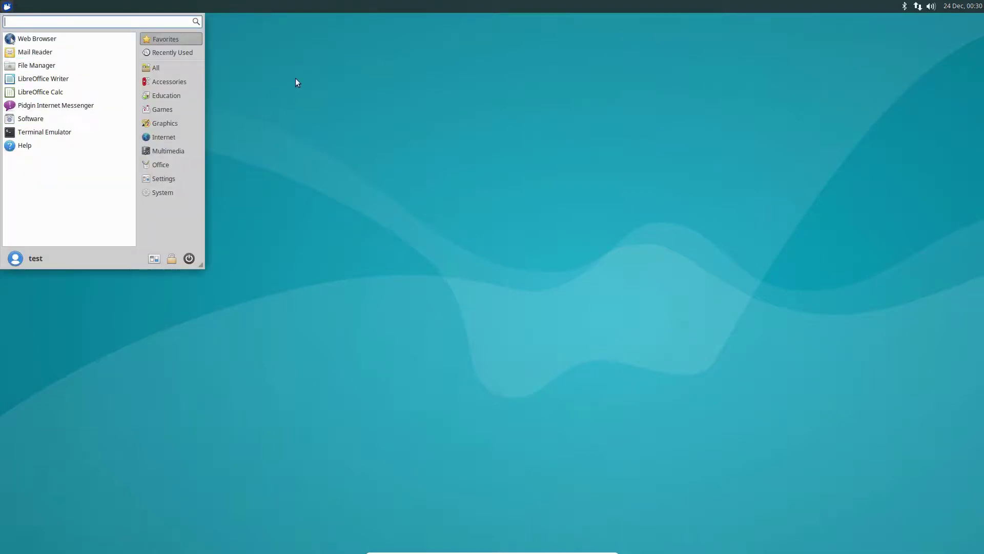
click(424, 89)
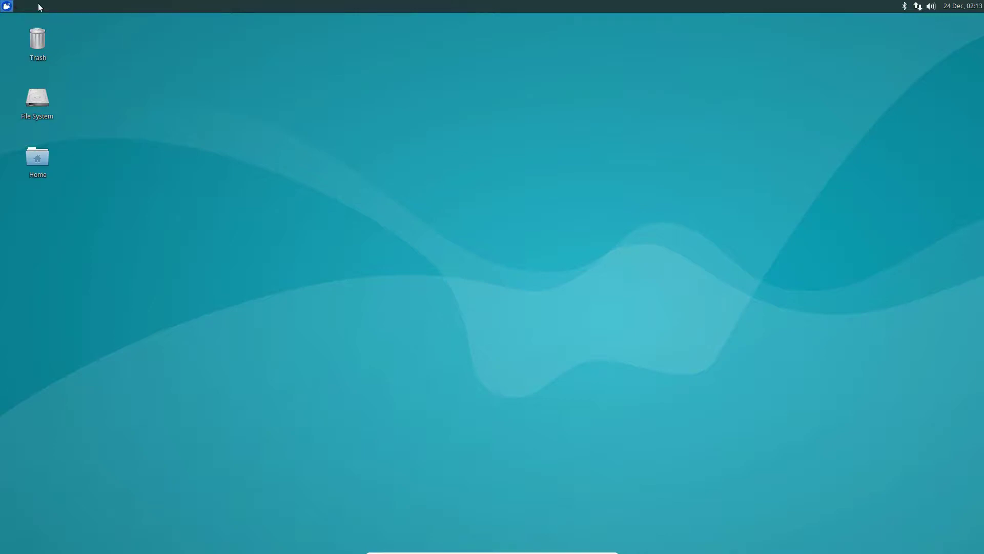
click(7, 7)
text(ter)
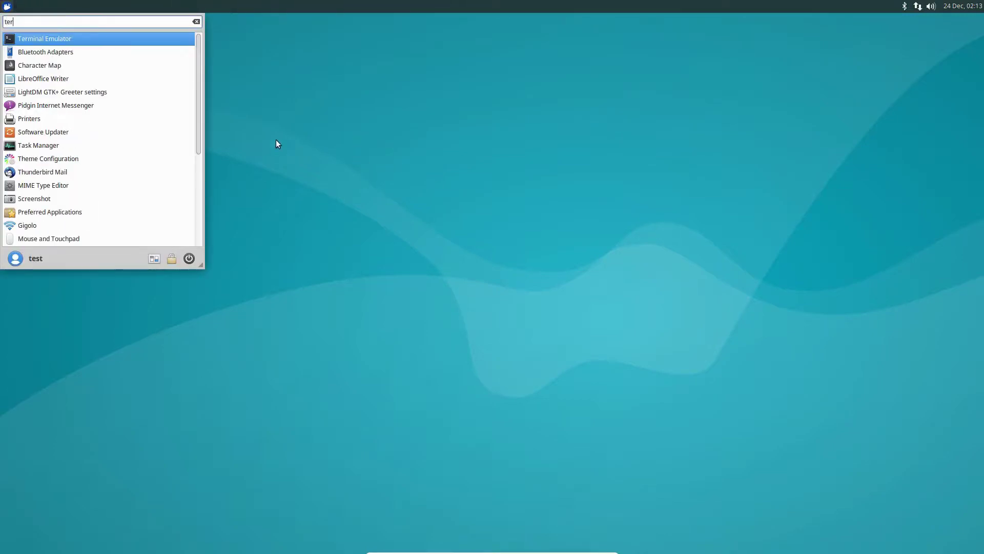
key(Return)
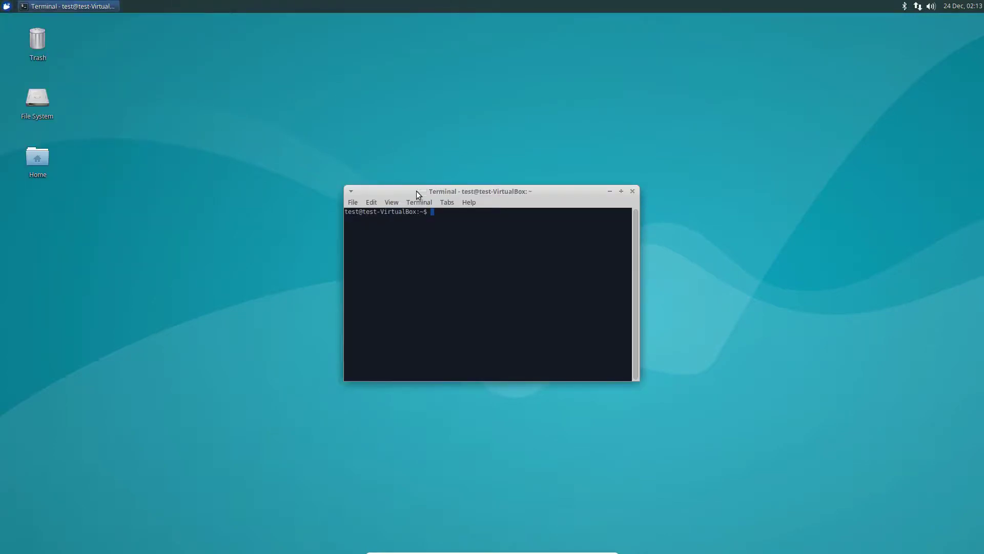
drag(416, 193, 446, 168)
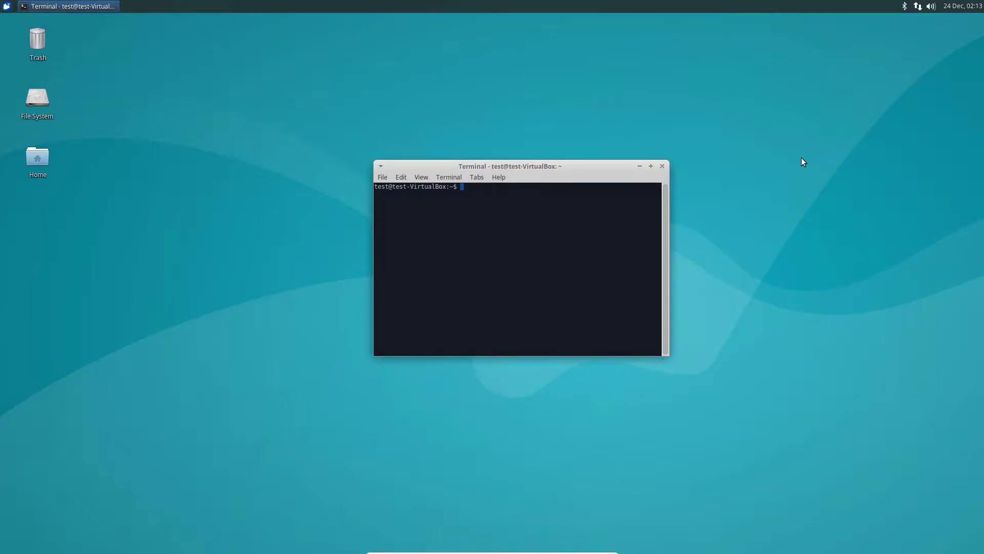
Run 'sudo apt install compton compton-conf -y' to install compton and compton-conf
text(s)
text(udo )
text(apt install co)
text(mf)
text(ton and)
key(BackSpace)
key(BackSpace)
key(BackSpace)
key(BackSpace)
text(compton-coi)
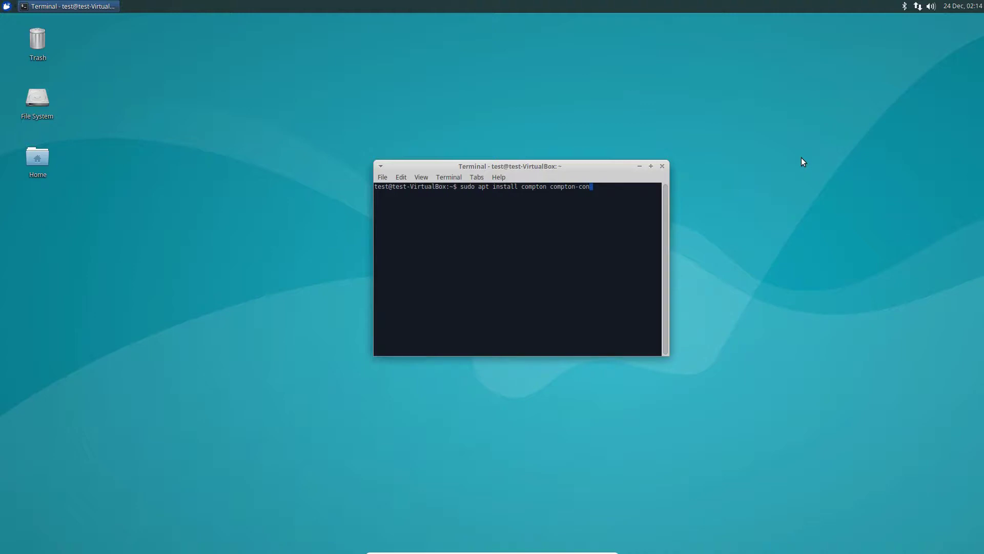
text(f -y)
key(Return)
key(Return)
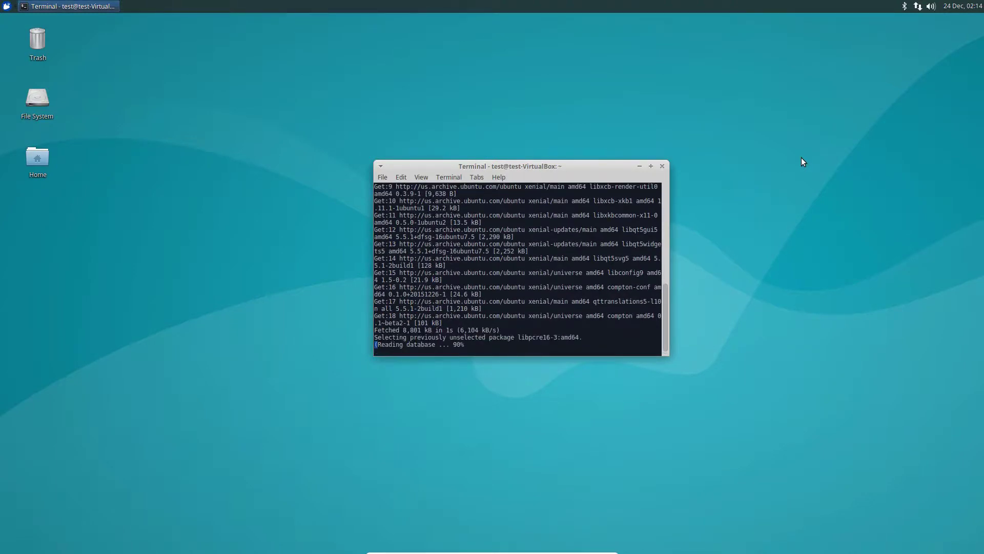
Launch Window Manager Tweaks from the Whisker menu and place it clear of the terminal
click(12, 5)
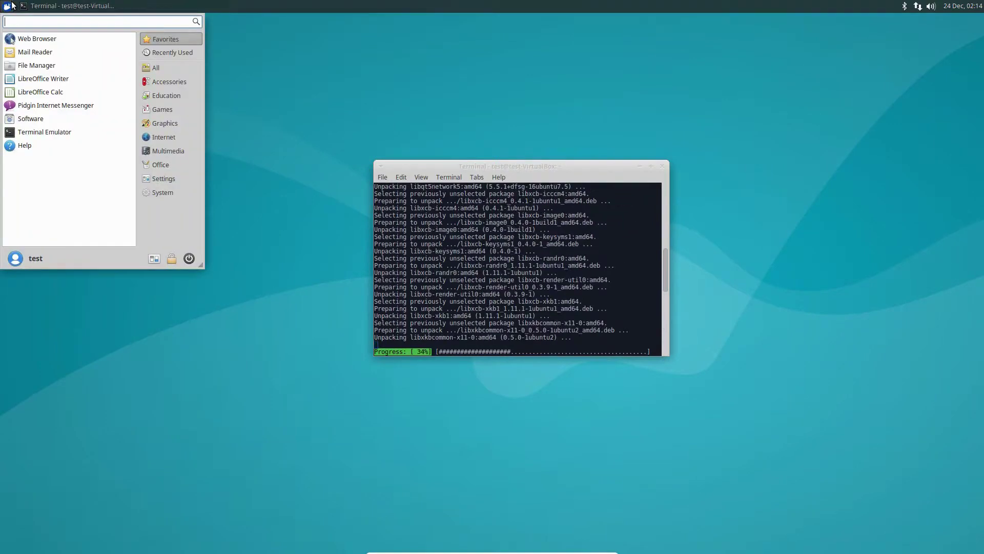
text(widnow)
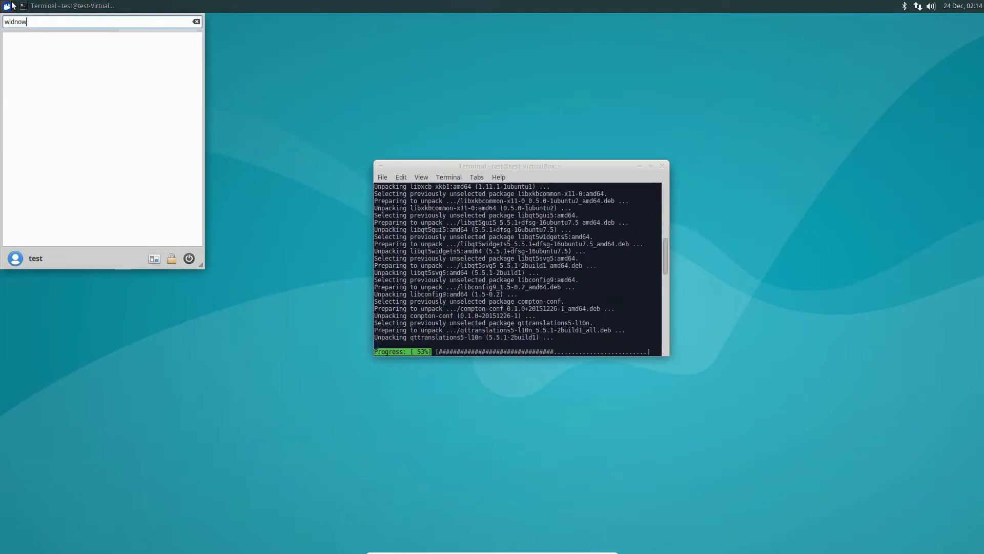
key(BackSpace)
key(BackSpace)
key(BackSpace)
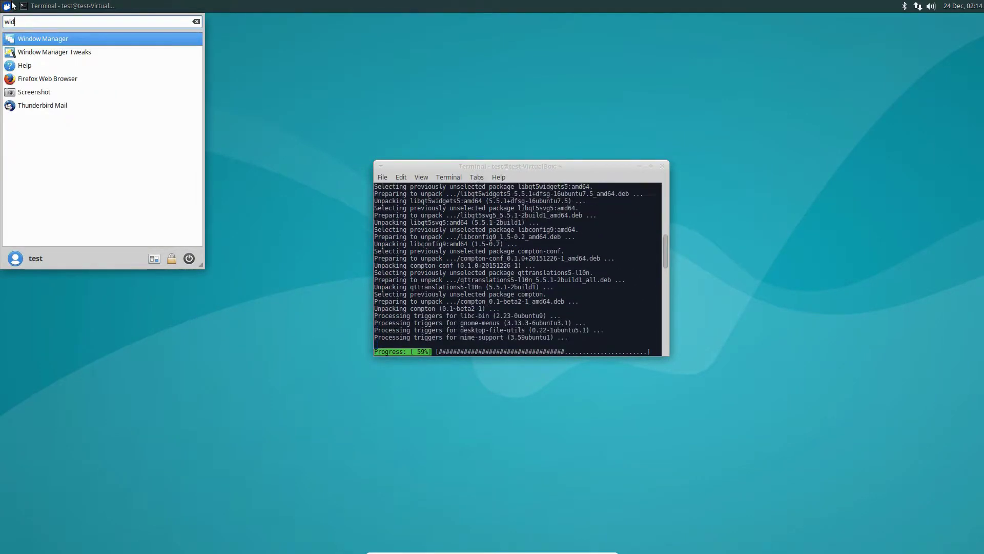
click(91, 51)
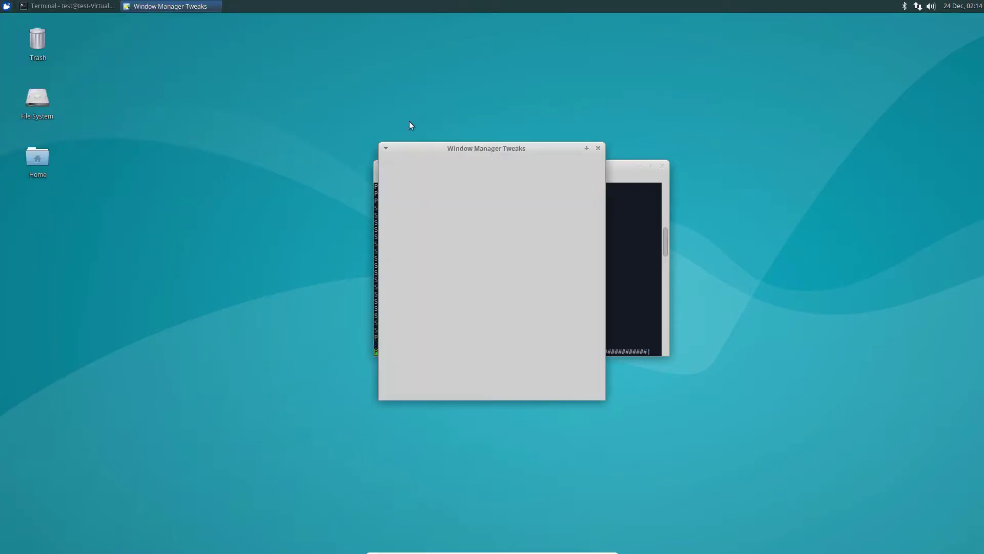
drag(424, 150, 422, 109)
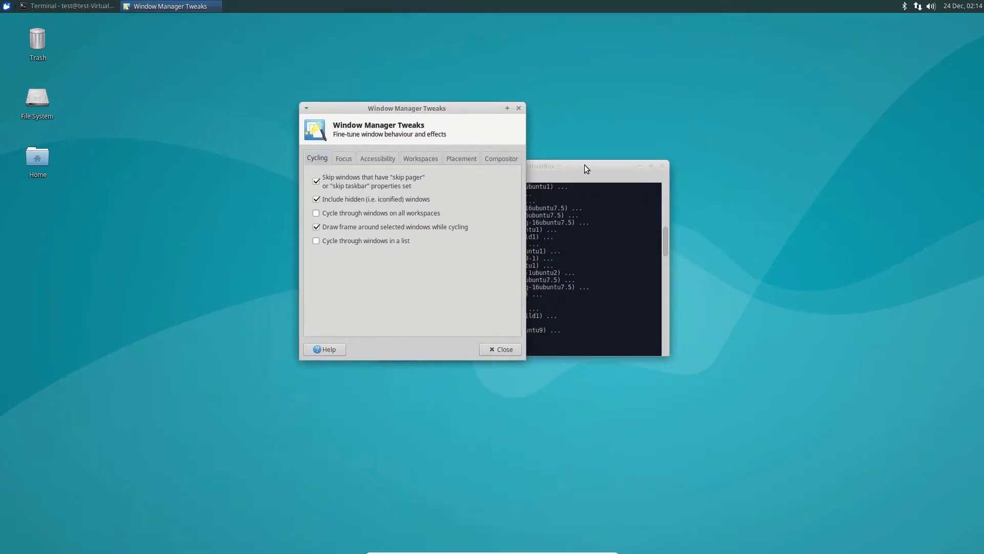
drag(586, 167, 814, 140)
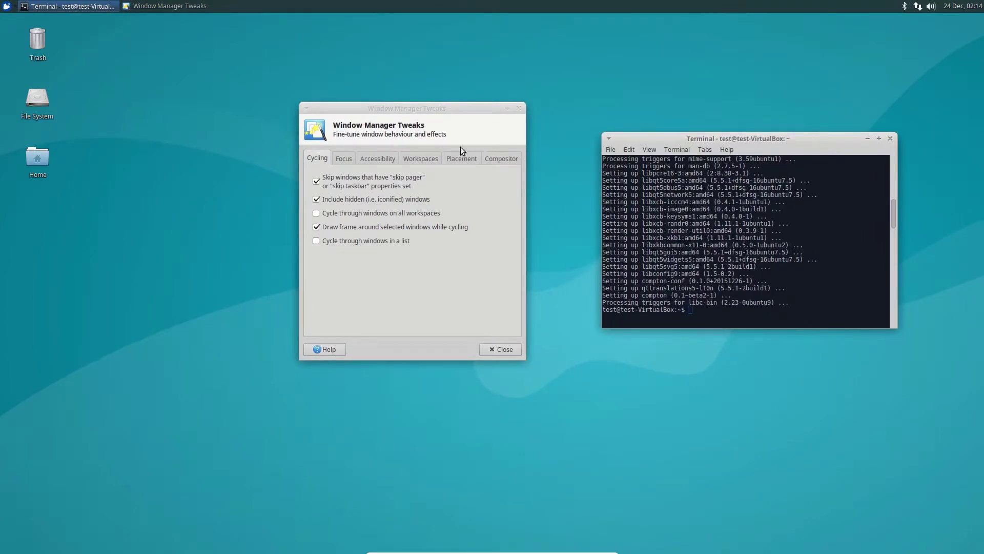
Uncheck 'Enable display compositing' on the Compositor tab and close Window Manager Tweaks
click(504, 159)
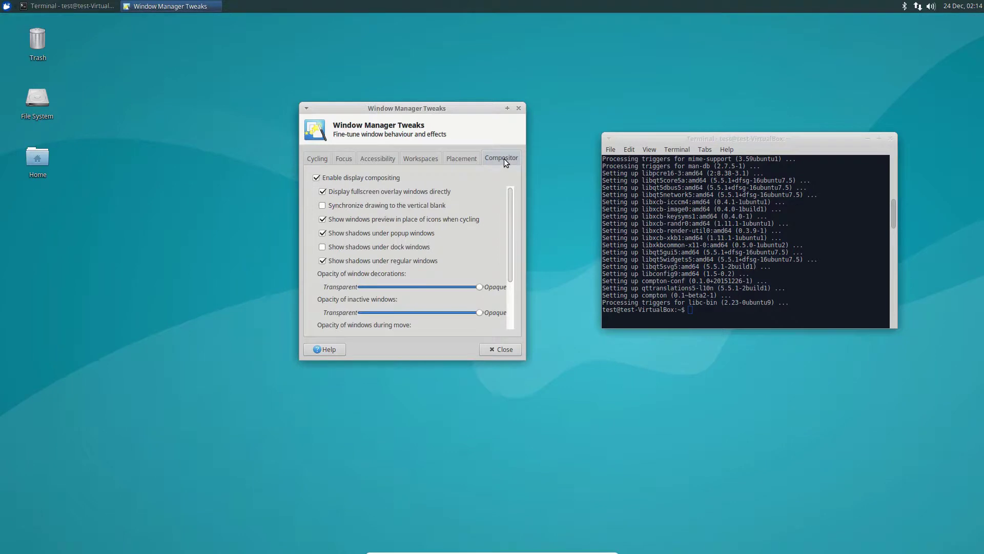
click(319, 180)
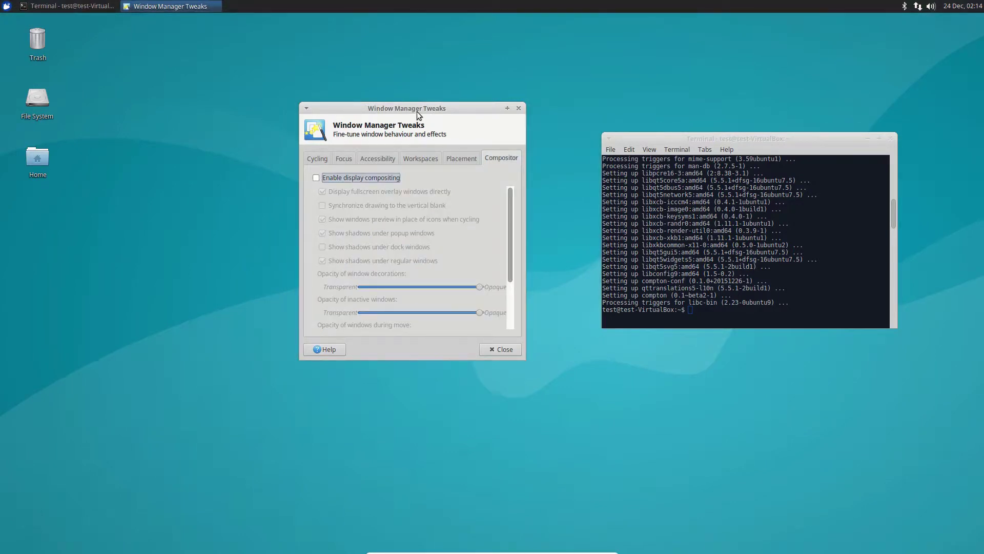
drag(417, 111, 377, 91)
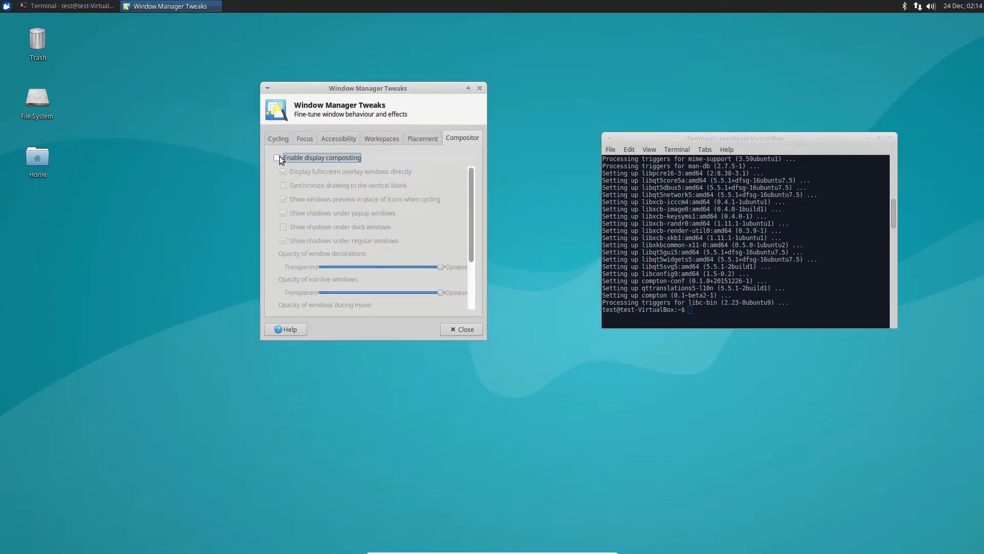
click(280, 159)
click(279, 157)
drag(427, 86, 398, 85)
click(440, 133)
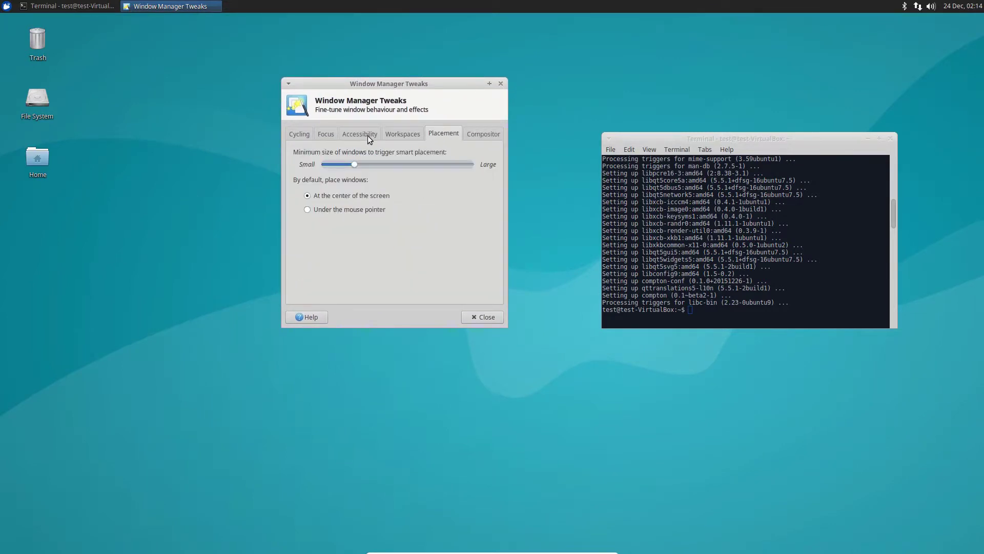
click(500, 84)
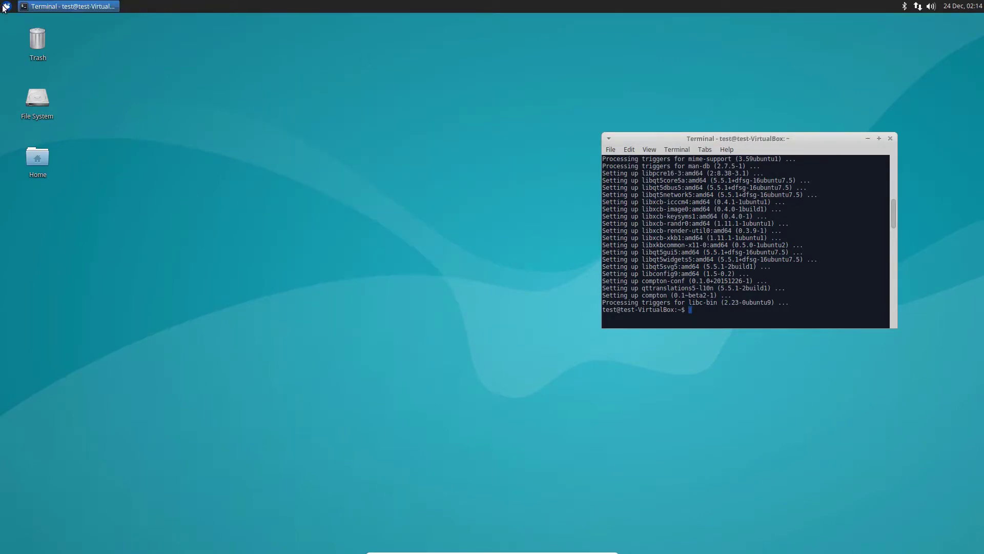
Centre the finished installation terminal on screen and minimise it
click(5, 6)
click(388, 121)
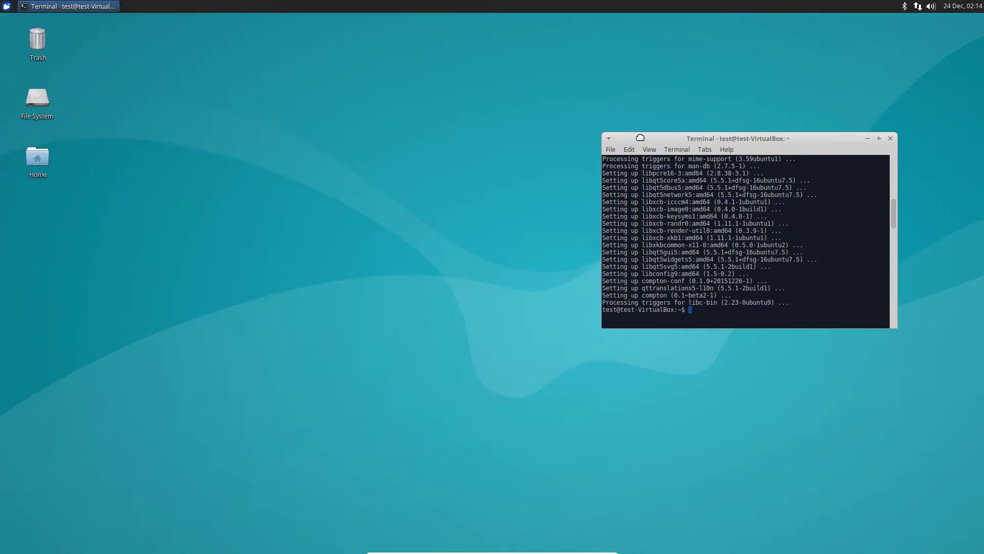
drag(647, 137, 469, 121)
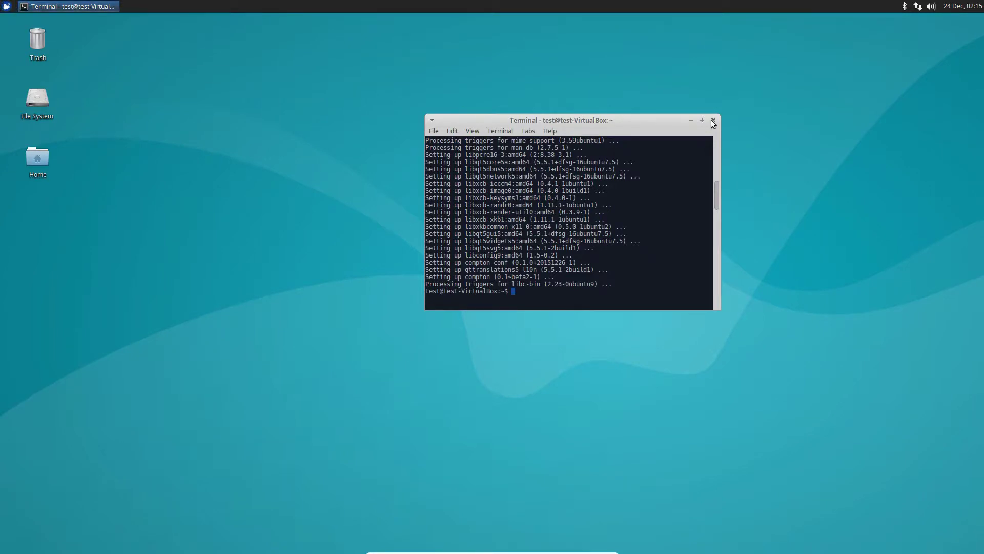
click(691, 120)
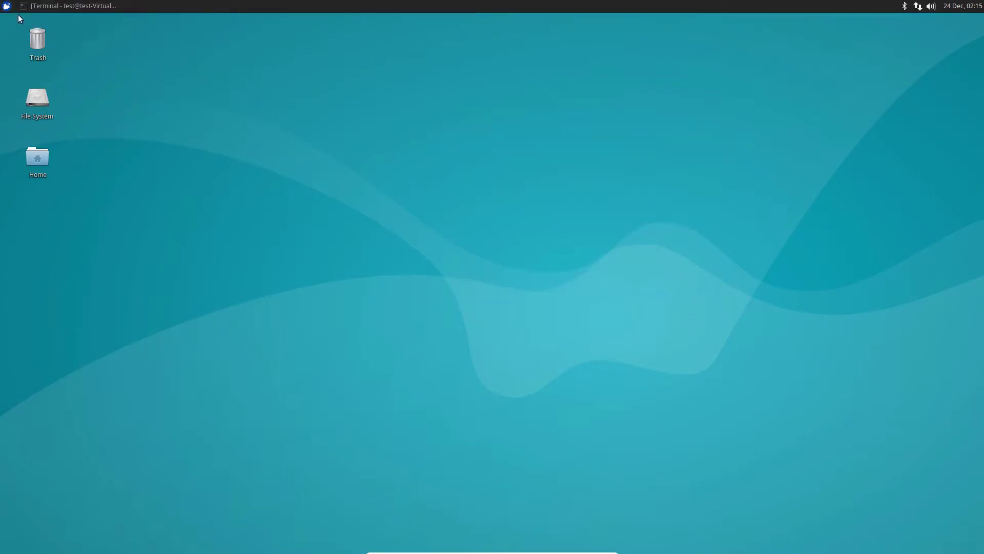
click(7, 6)
click(7, 5)
Open Session and Startup via a 'start' search and show the Application Autostart list
click(6, 5)
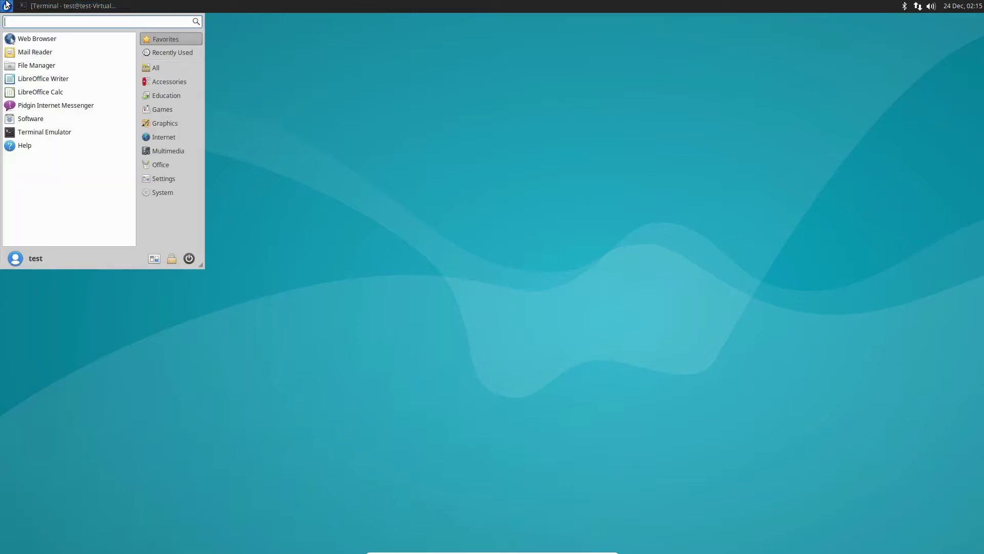
text(start)
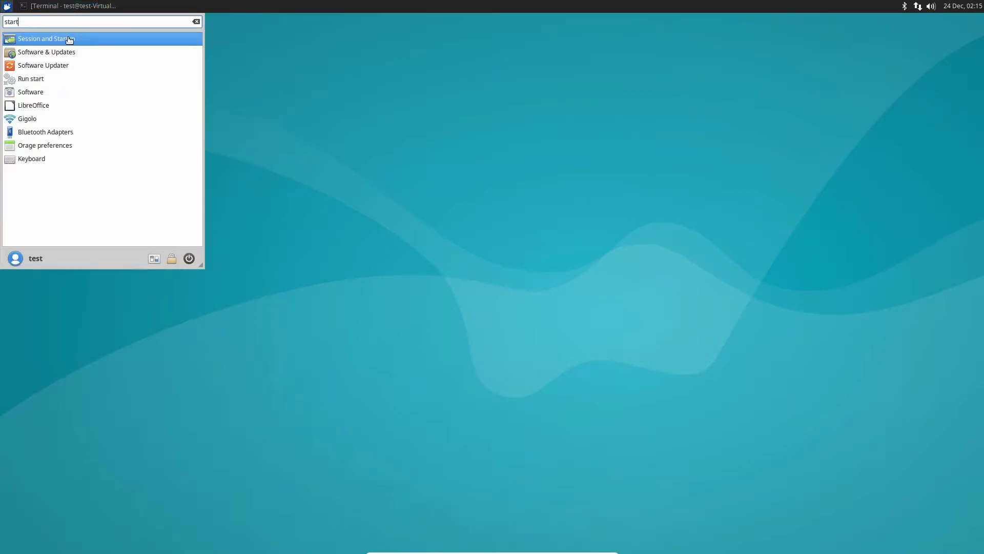
click(75, 40)
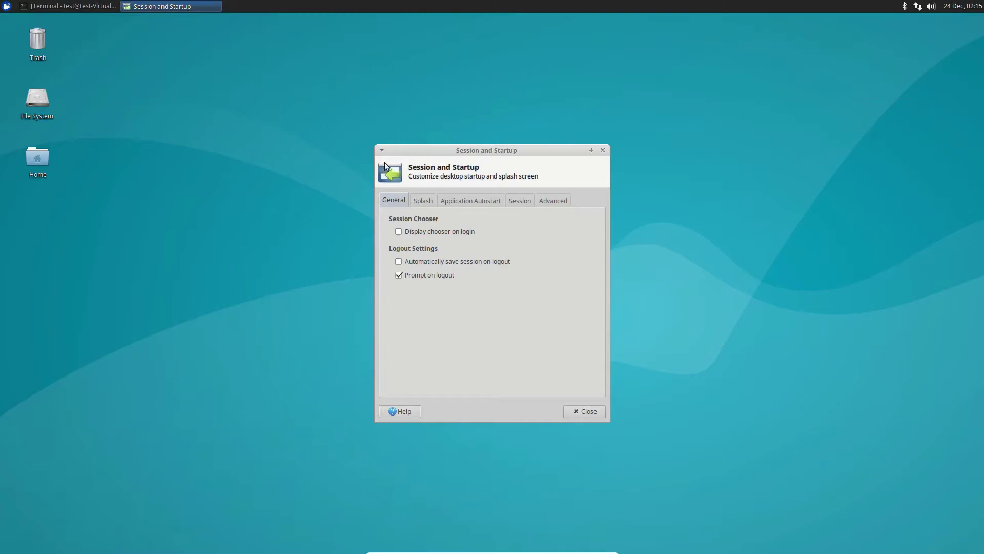
click(475, 200)
scroll(452, 308, down, 3)
scroll(454, 311, down, 2)
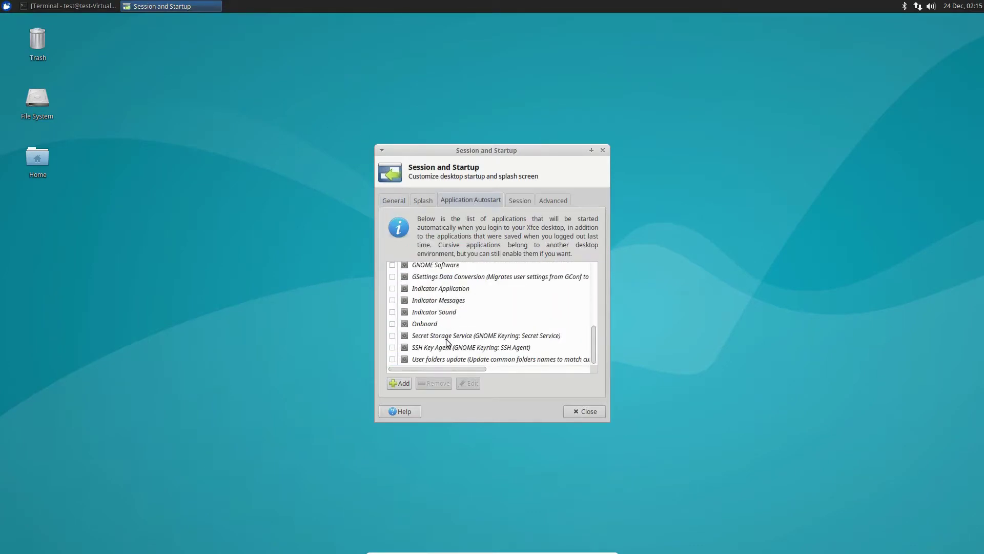
Add an autostart entry named compton with the command 'compton -b'
click(401, 383)
text(compton)
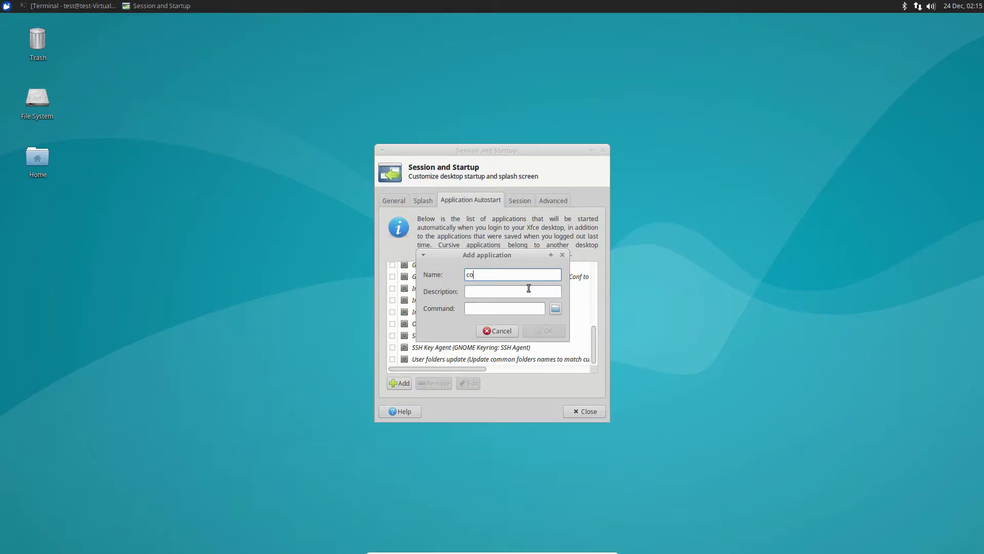
click(528, 288)
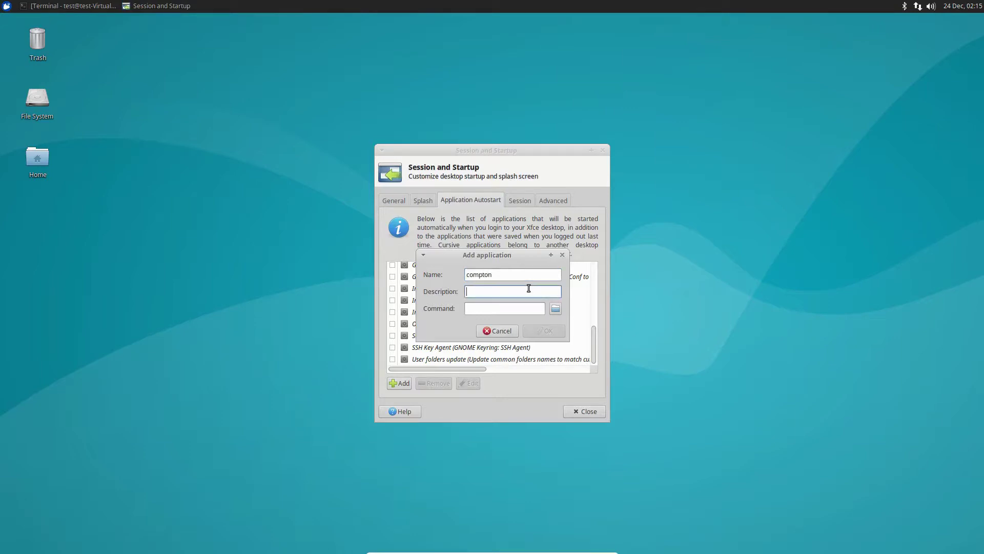
click(468, 307)
text(compton -)
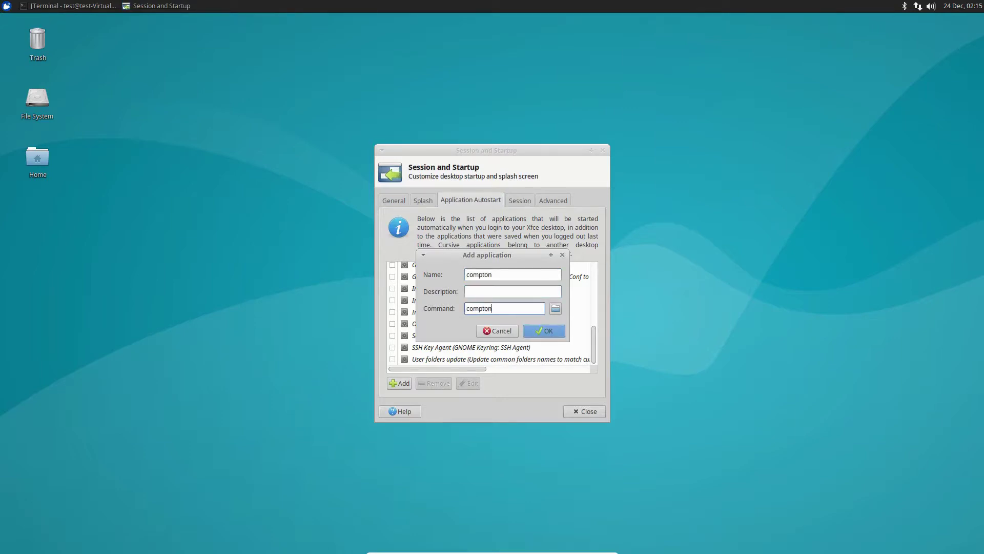
text(b)
click(540, 327)
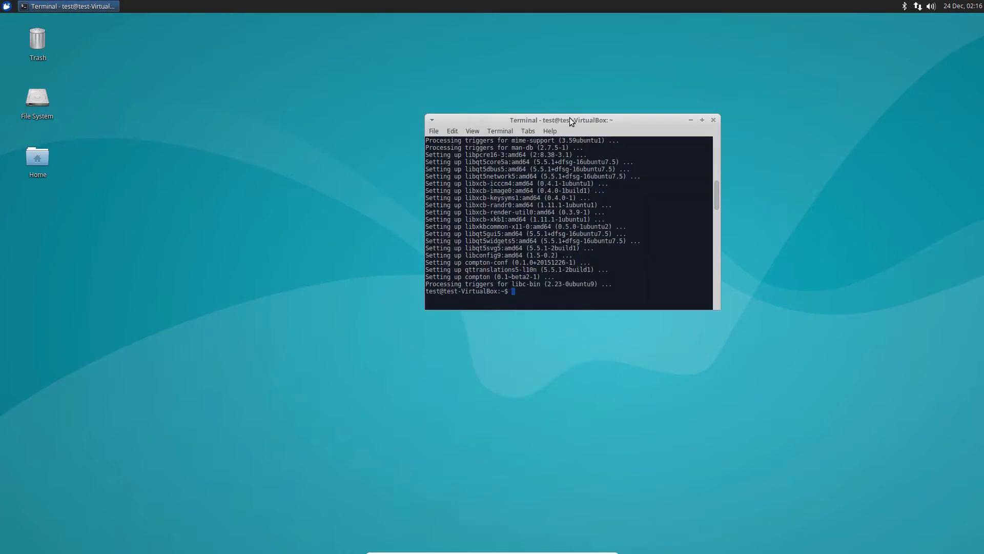
Minimise the terminal and launch Window Effects (compton-conf) by searching 'compton-con'
drag(567, 120, 528, 101)
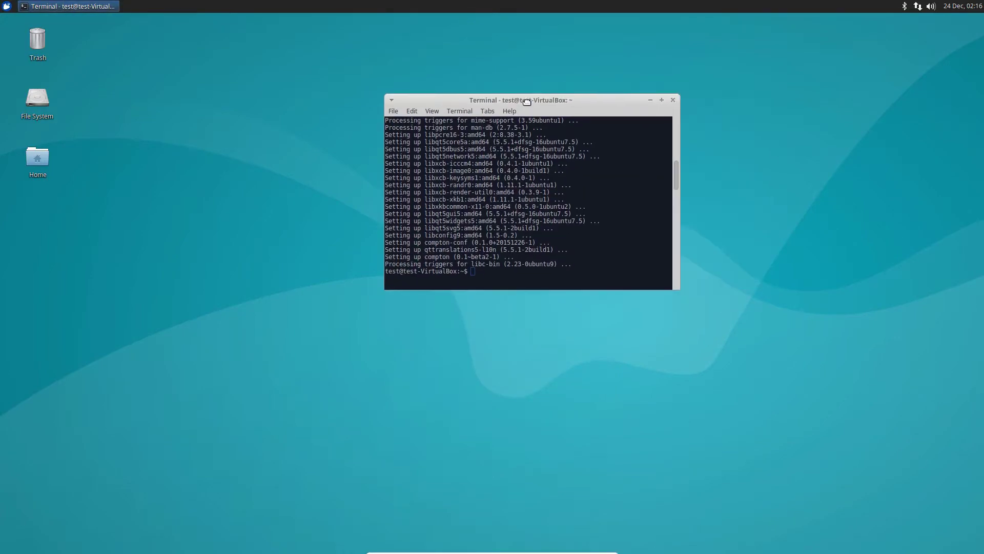
click(646, 101)
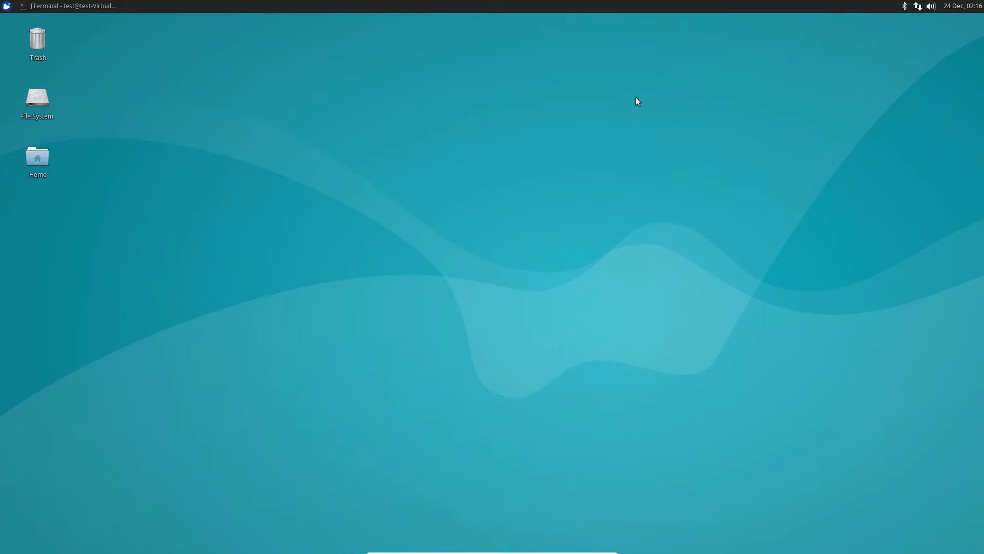
key(super)
text(comp)
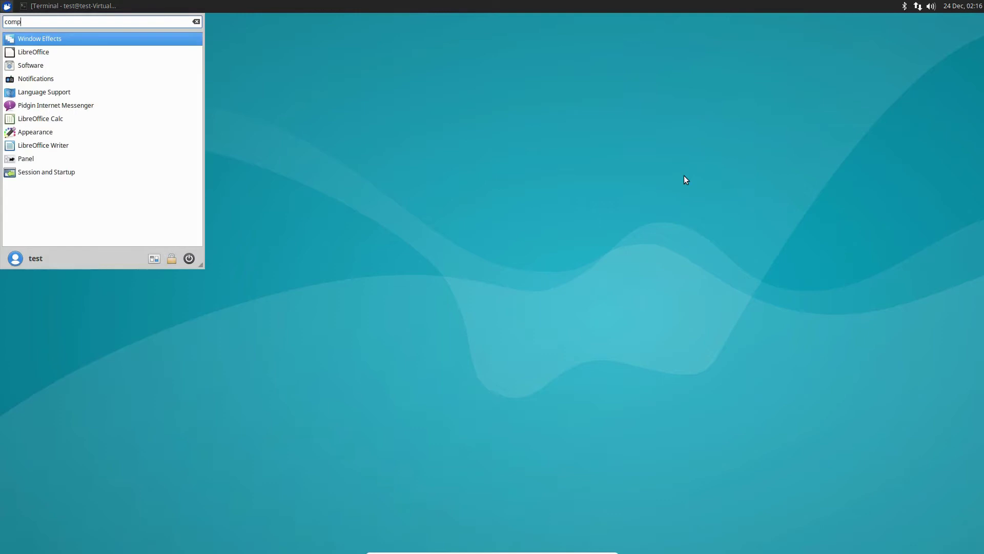
text(t)
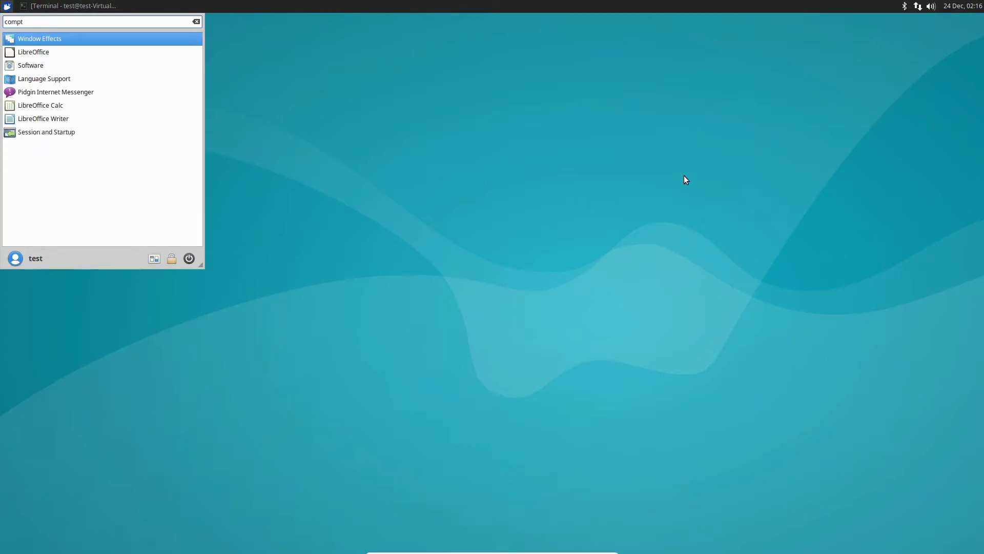
key(BackSpace)
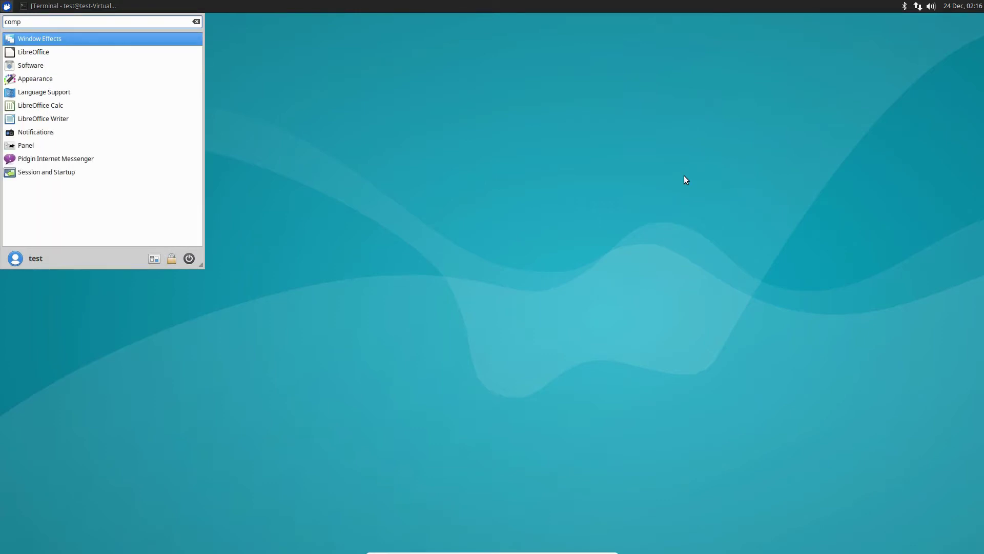
text(ton-c)
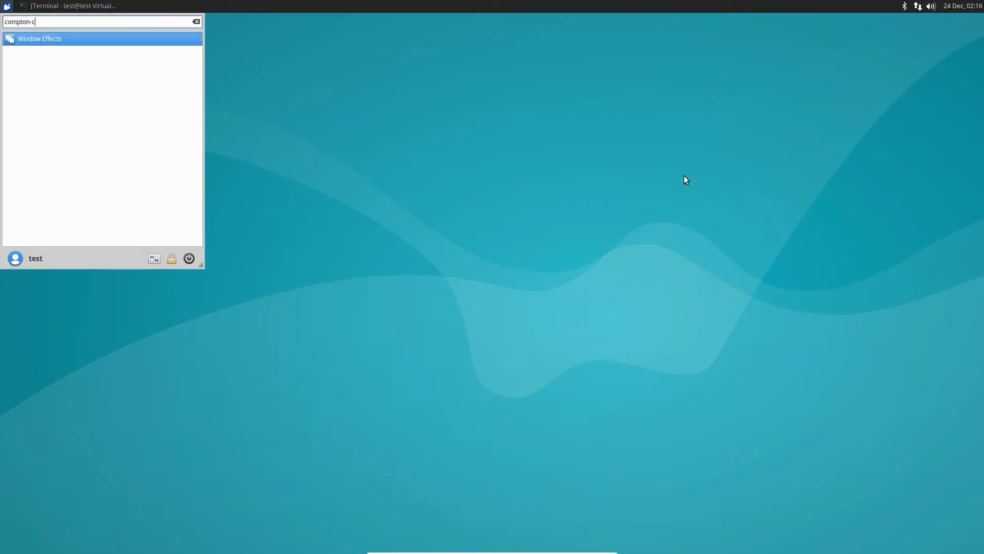
text(on)
key(Return)
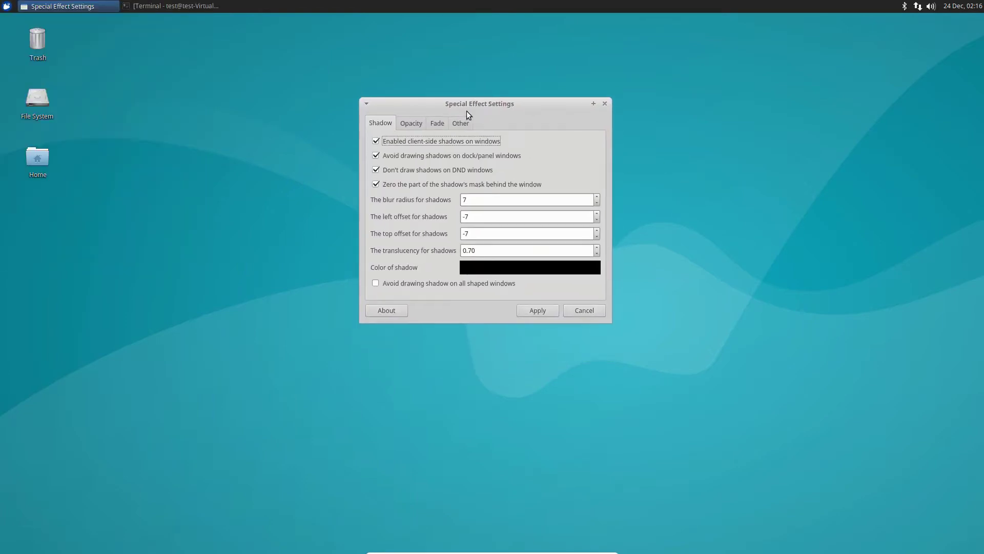
Browse the Opacity, Fade and Other tabs and keep black as the shadow colour
click(404, 123)
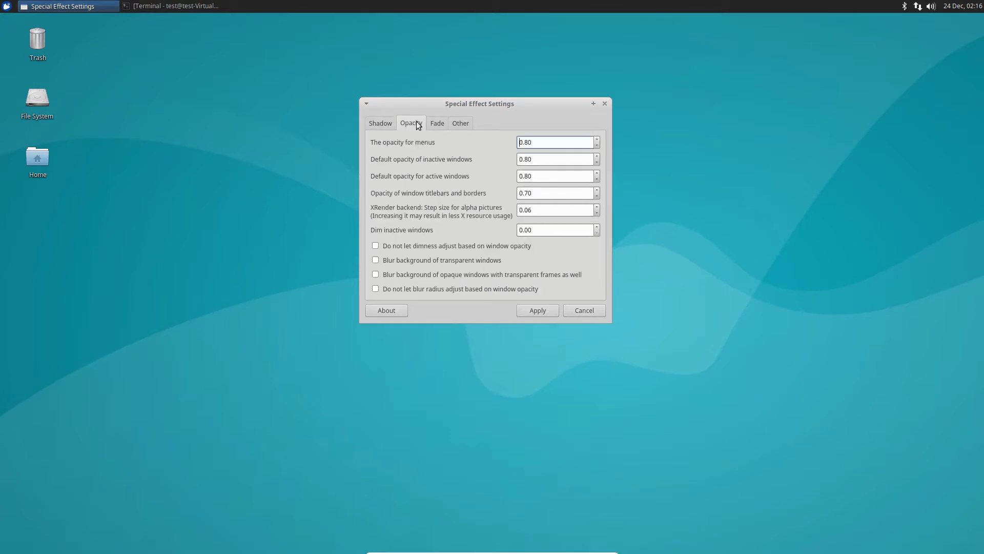
click(437, 123)
click(460, 123)
click(414, 124)
click(383, 124)
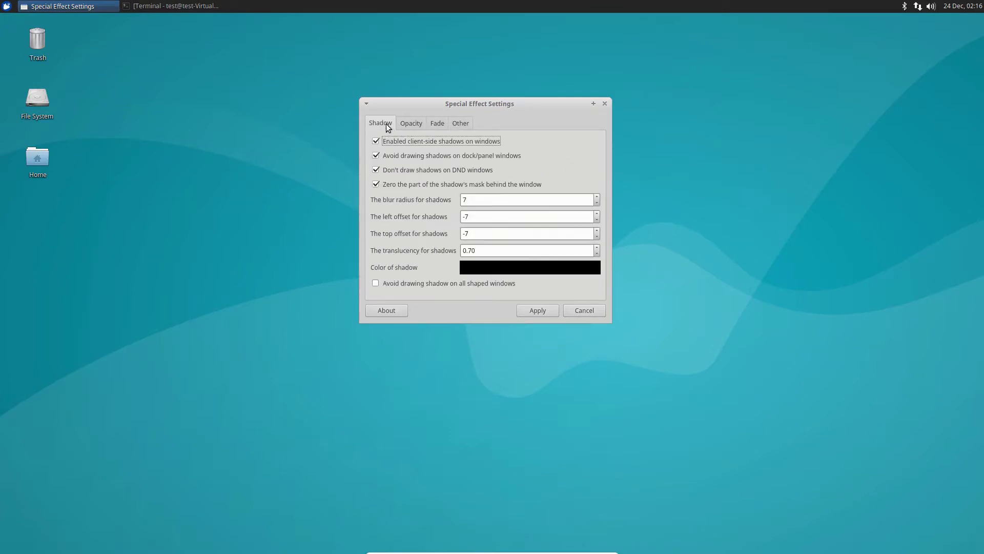
click(538, 264)
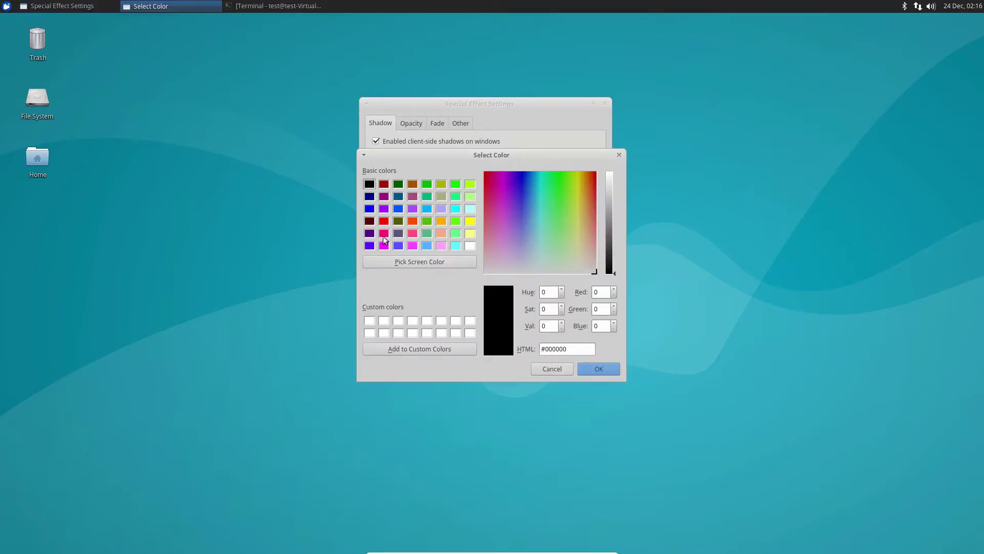
click(582, 370)
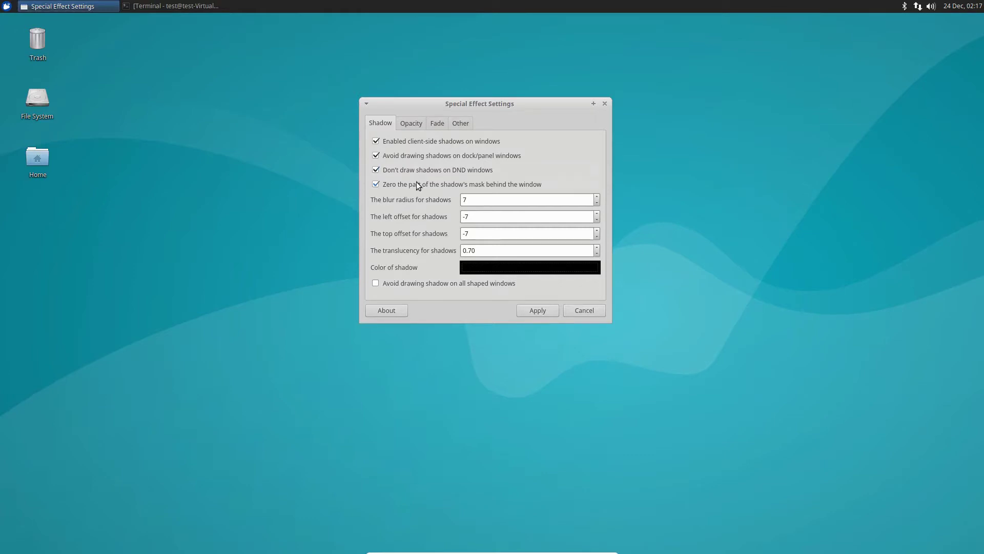
Review the tabs once more and apply the special effect settings
click(418, 123)
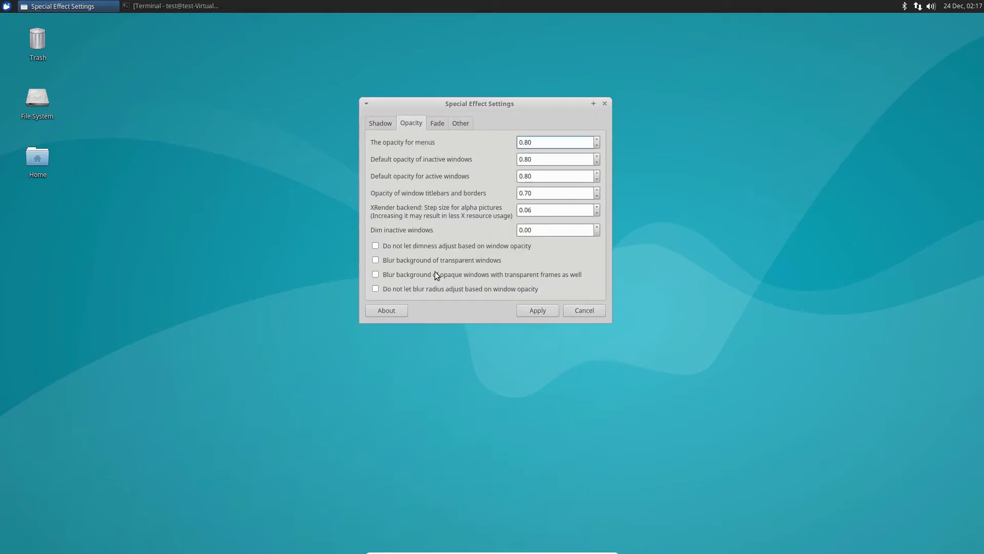
click(437, 125)
click(462, 124)
click(385, 124)
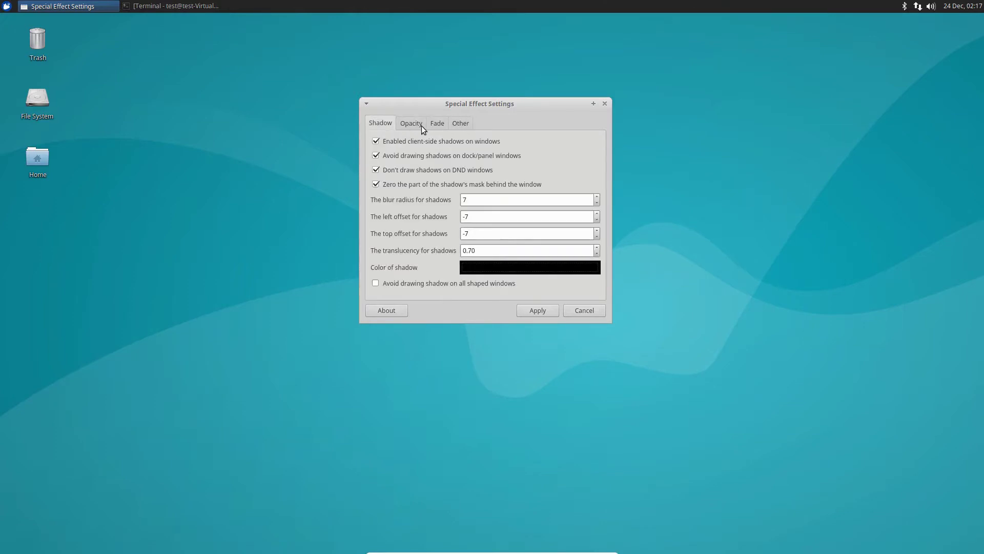
click(534, 314)
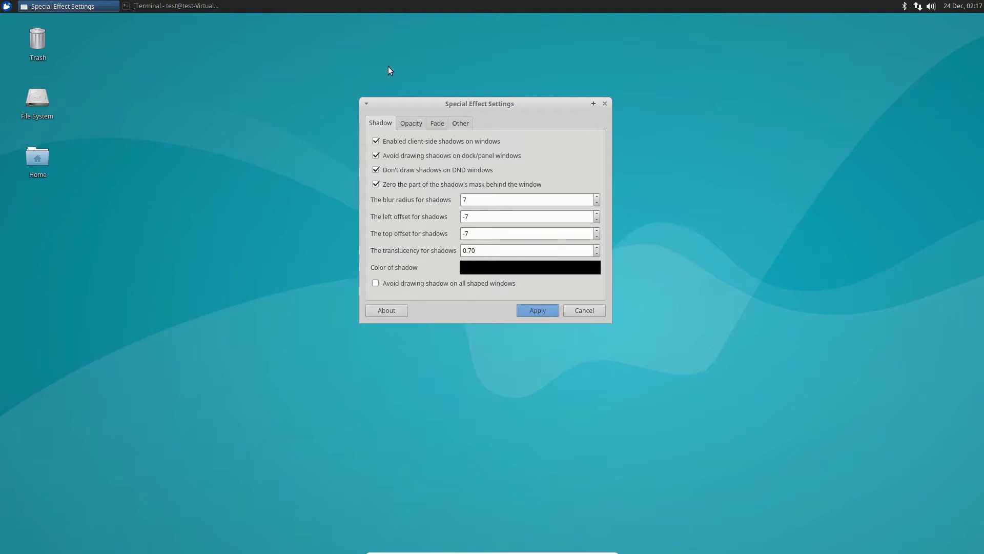
key(alt+F2)
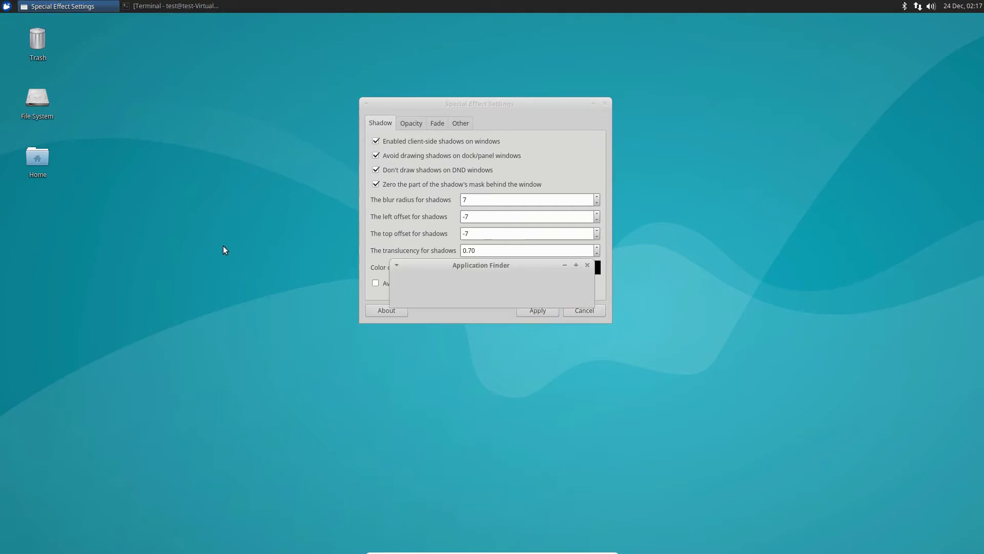
Launch compton from Application Finder by completing 'com' to compton
text(compton-conf)
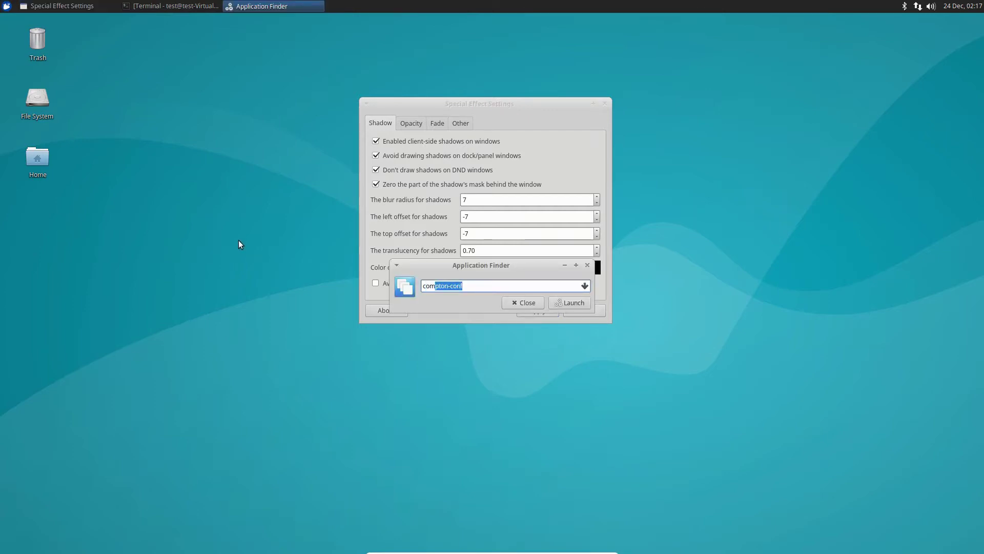
key(End)
key(BackSpace)
key(BackSpace)
key(BackSpace)
key(BackSpace)
key(BackSpace)
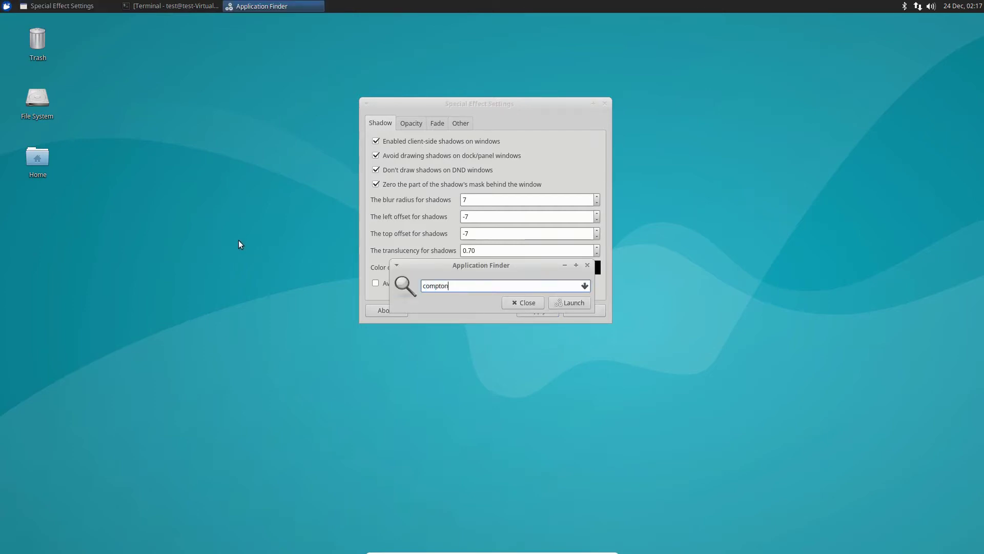
key(Return)
Maximise the Special Effect Settings window, then restore it centred on the desktop
drag(441, 99, 367, 170)
click(545, 148)
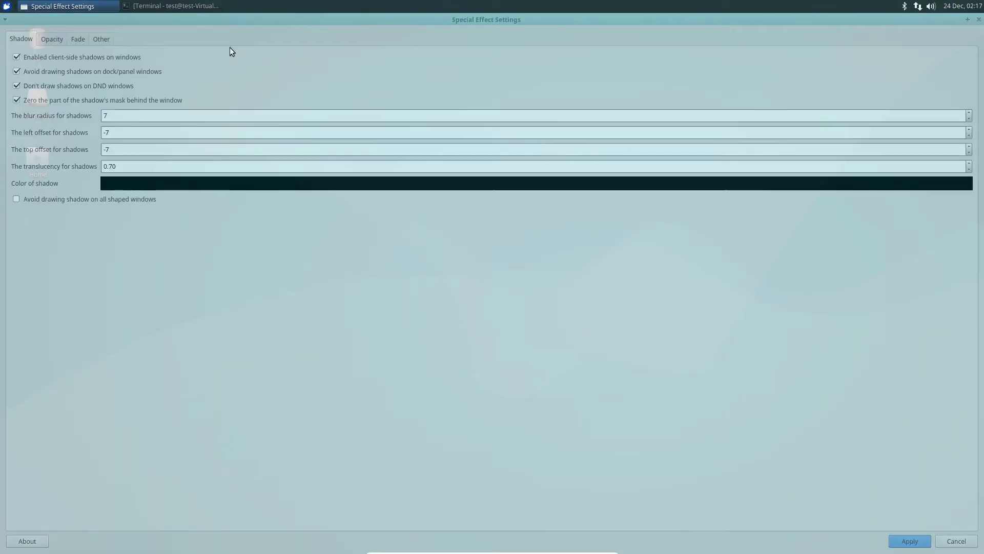
drag(958, 18, 551, 99)
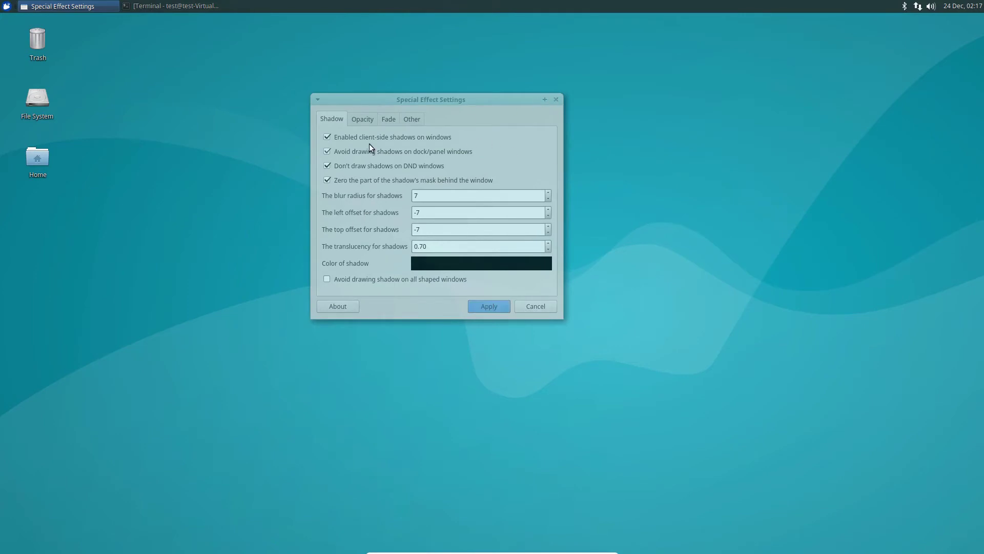
click(364, 120)
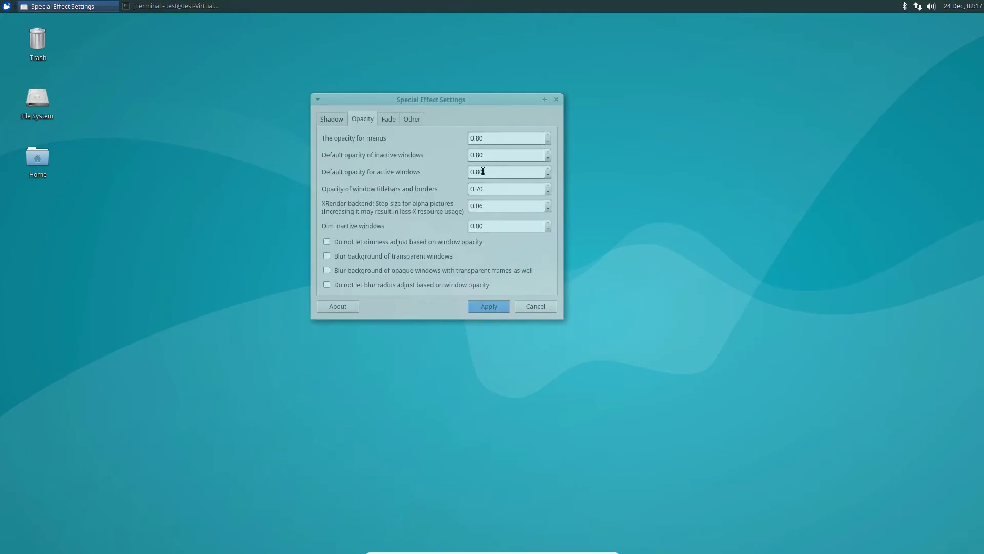
Set the active-window opacity to 0.00 and apply it
drag(493, 172, 476, 169)
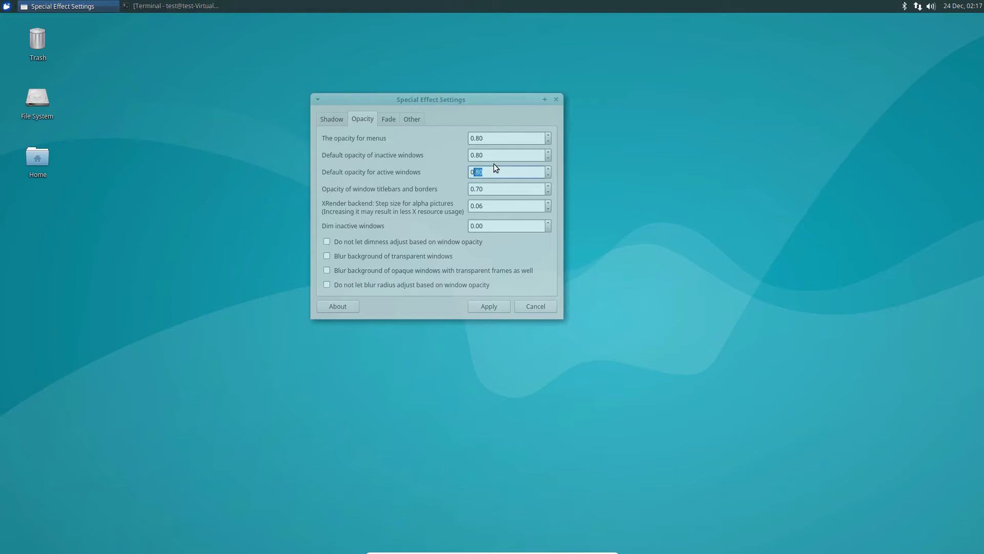
click(490, 307)
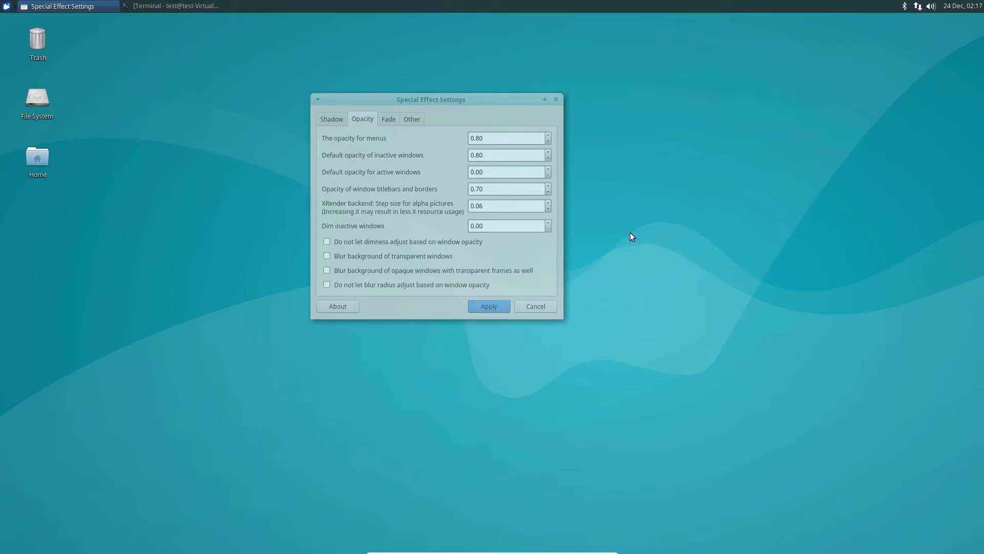
key(alt+F2)
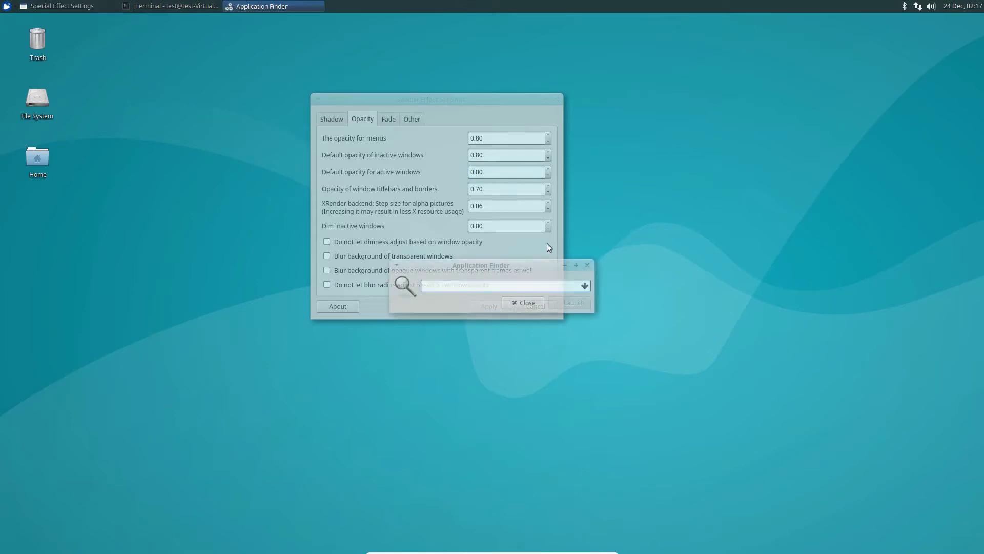
click(151, 5)
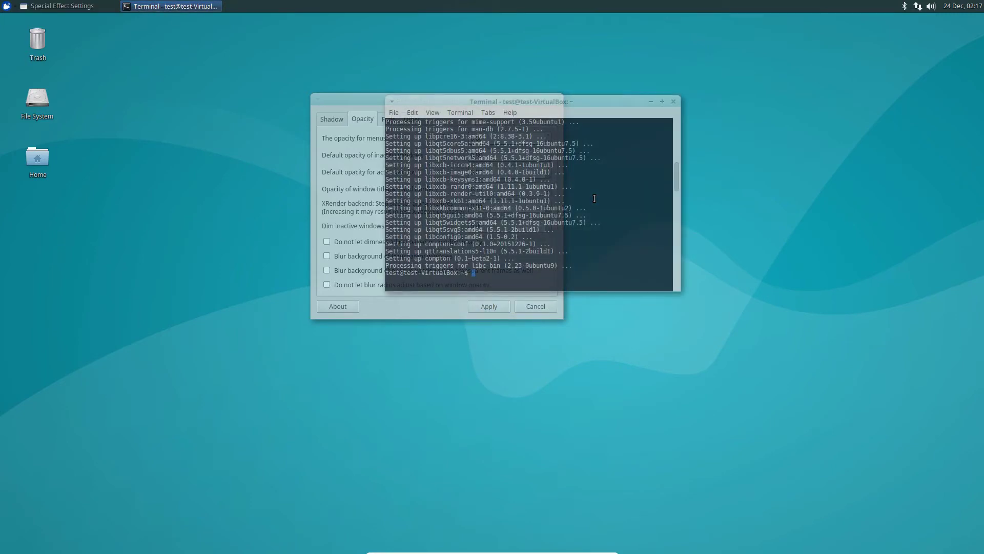
Stop compton with 'pkill compton' in the terminal and relaunch it through Alt+F2
text(pkill compton)
key(Return)
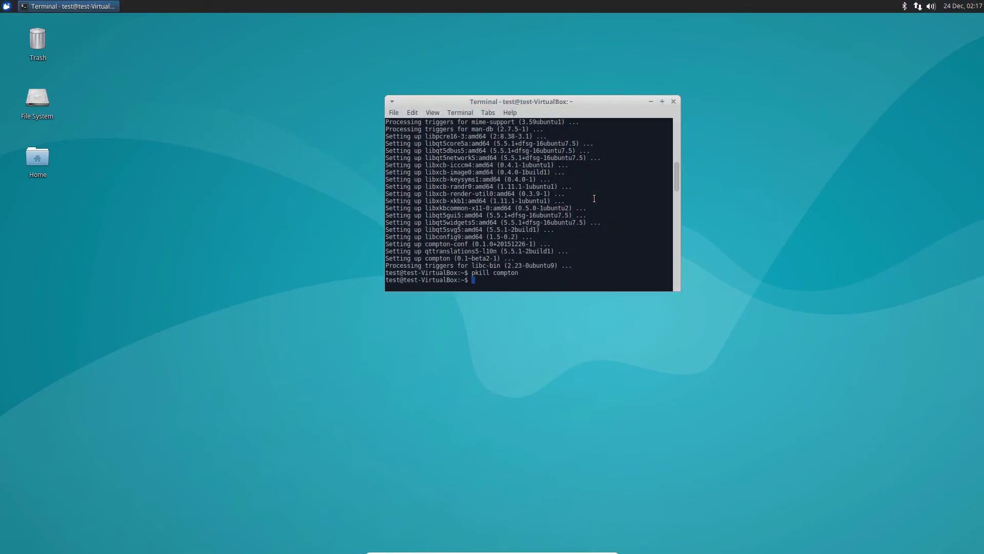
key(alt+F2)
text(compton)
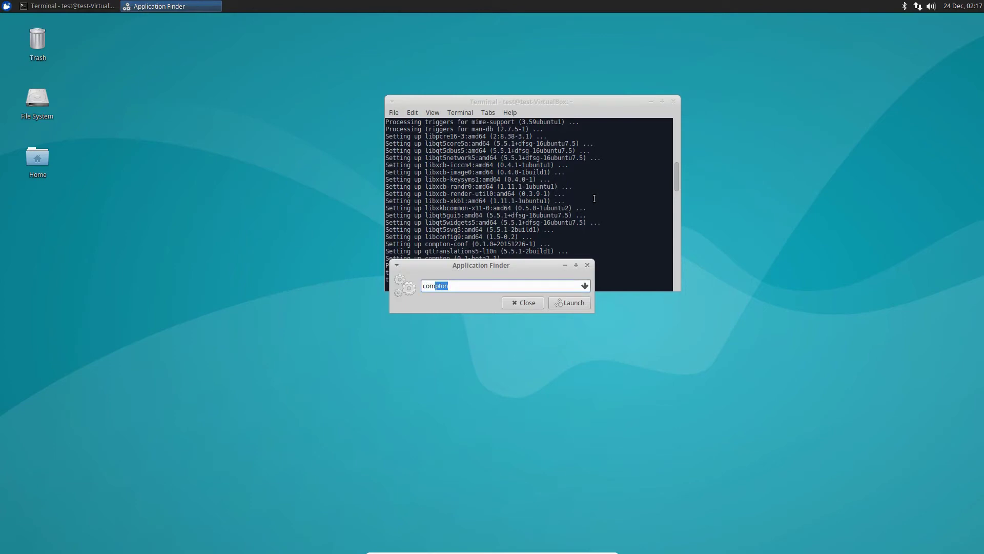
key(Return)
Minimise and restore the terminal a few times to test compositing, leaving it minimised
drag(565, 99, 486, 121)
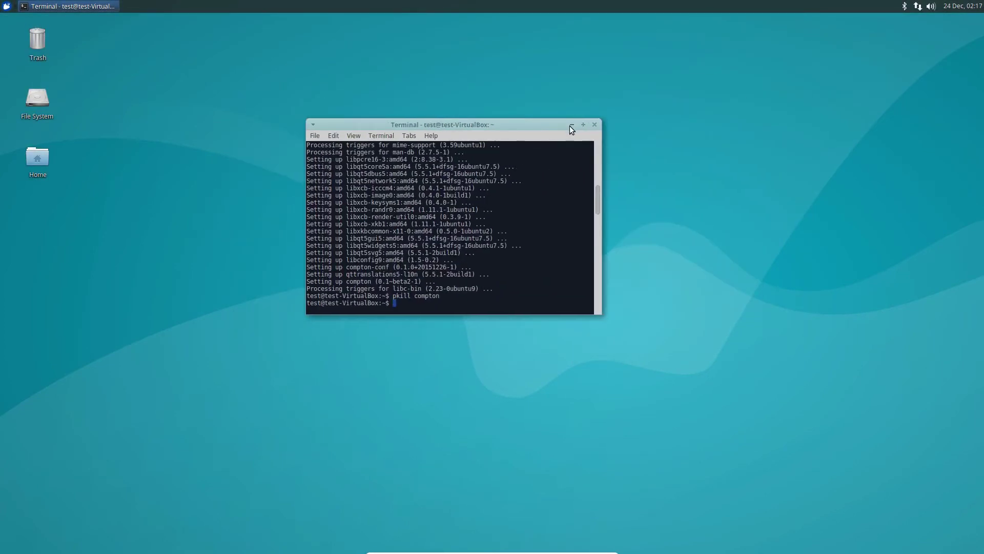
click(571, 124)
click(101, 6)
click(571, 125)
click(100, 7)
click(573, 125)
Open the Home folder in Thunar and navigate to ~/.config/autostart
click(8, 5)
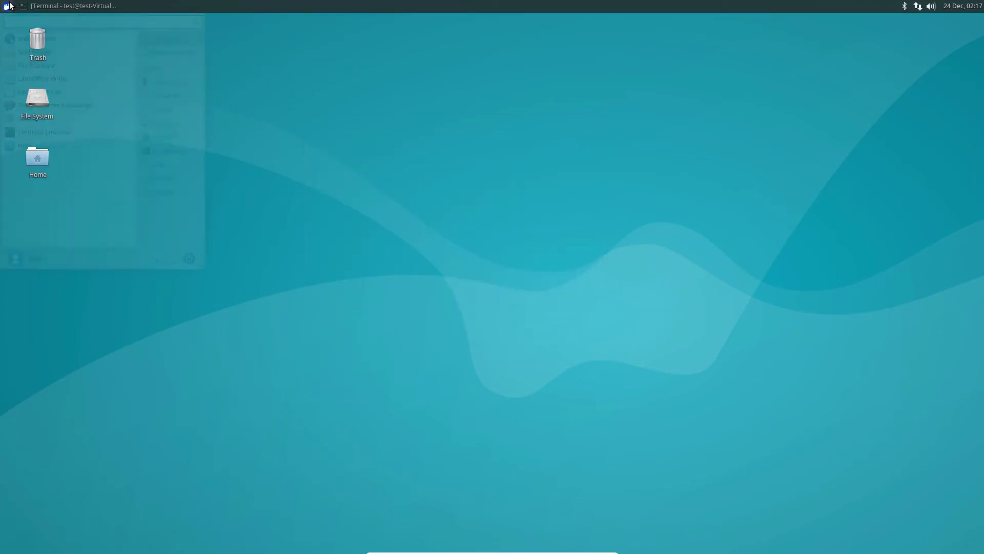
click(8, 5)
click(8, 5)
click(8, 6)
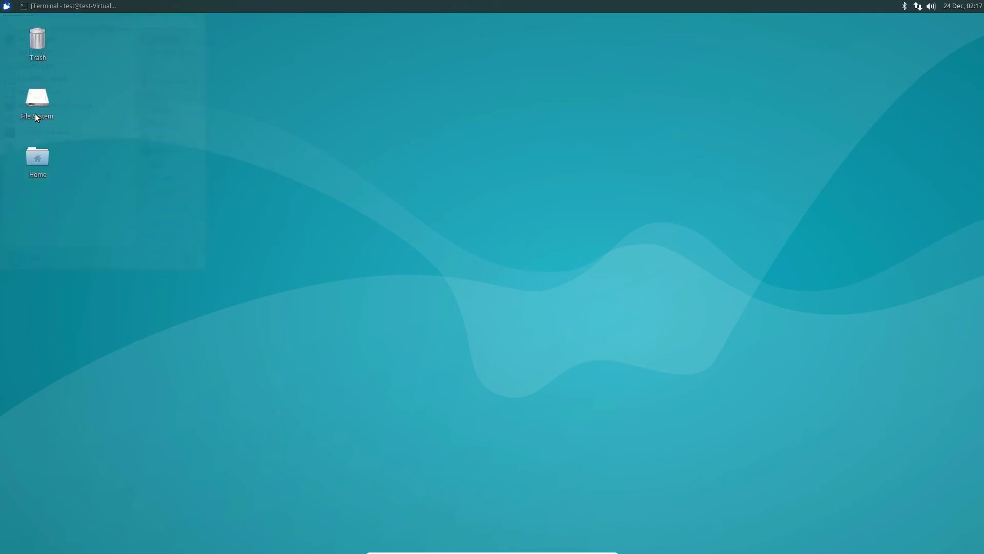
double_click(34, 145)
drag(484, 161, 443, 116)
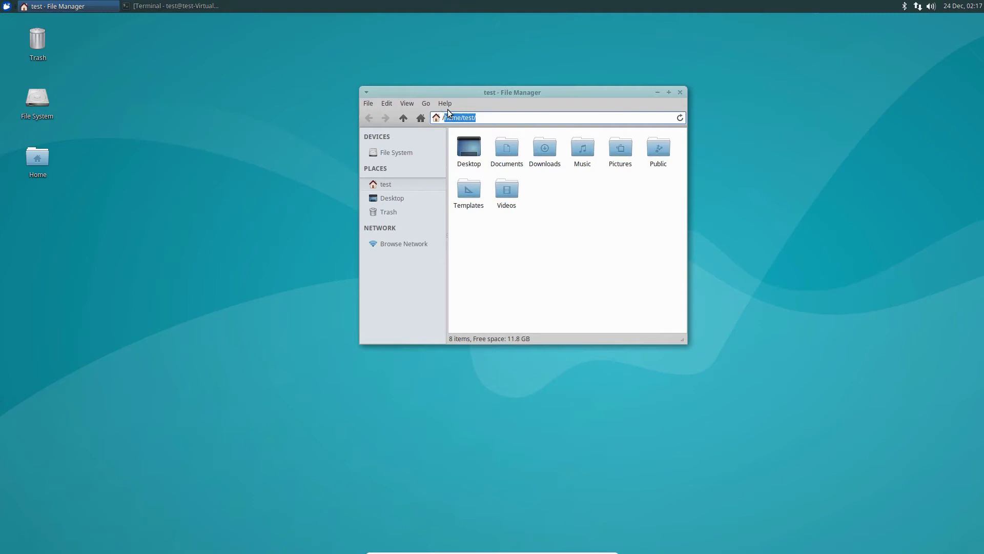
text(~/.config/autostart)
key(Return)
Bring up the delete prompt for compton.desktop, dismiss it without deleting, and close Thunar
right_click(483, 166)
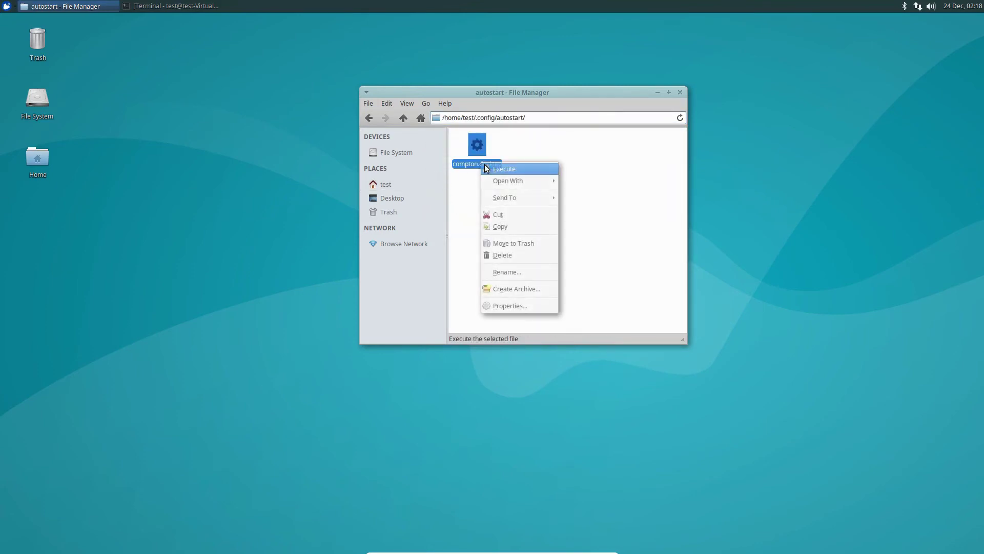
click(515, 254)
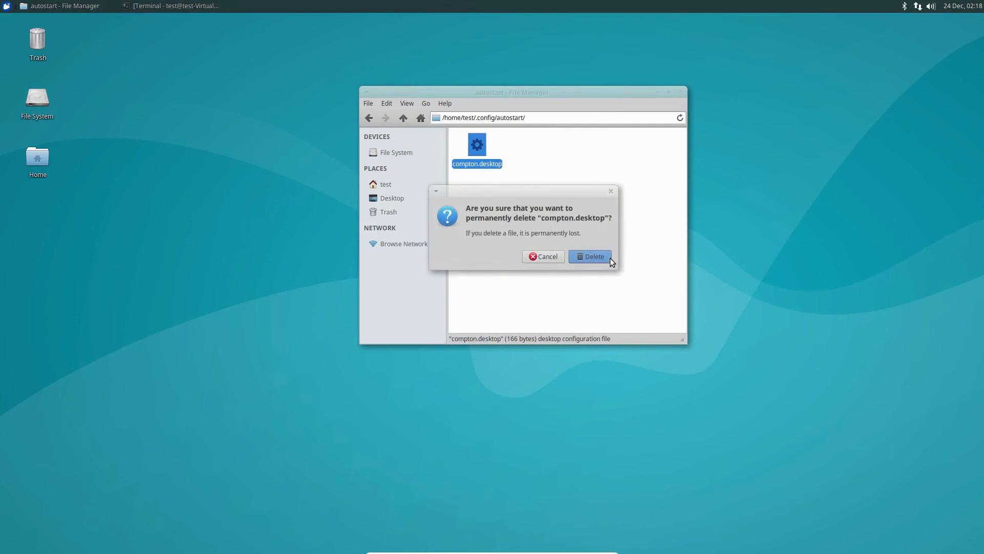
click(188, 199)
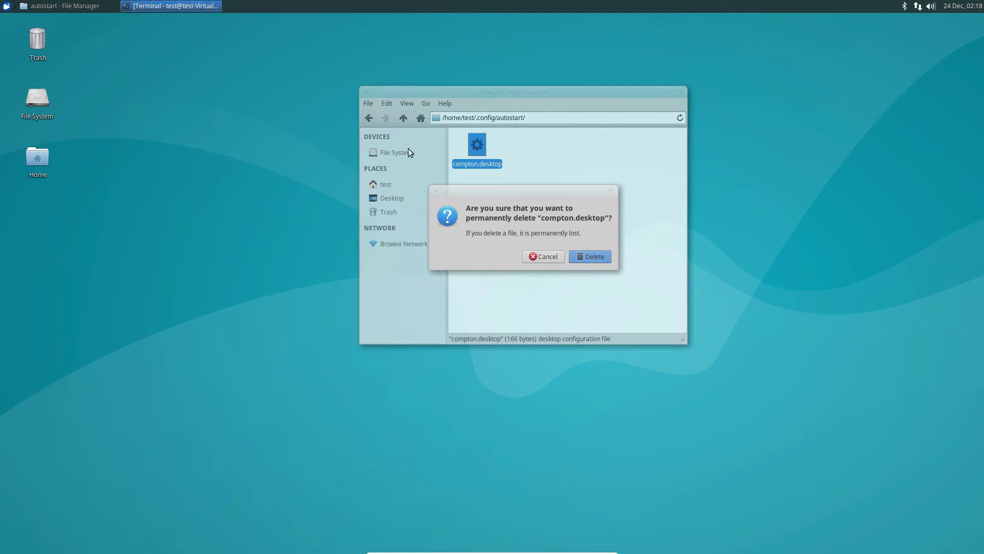
click(6, 5)
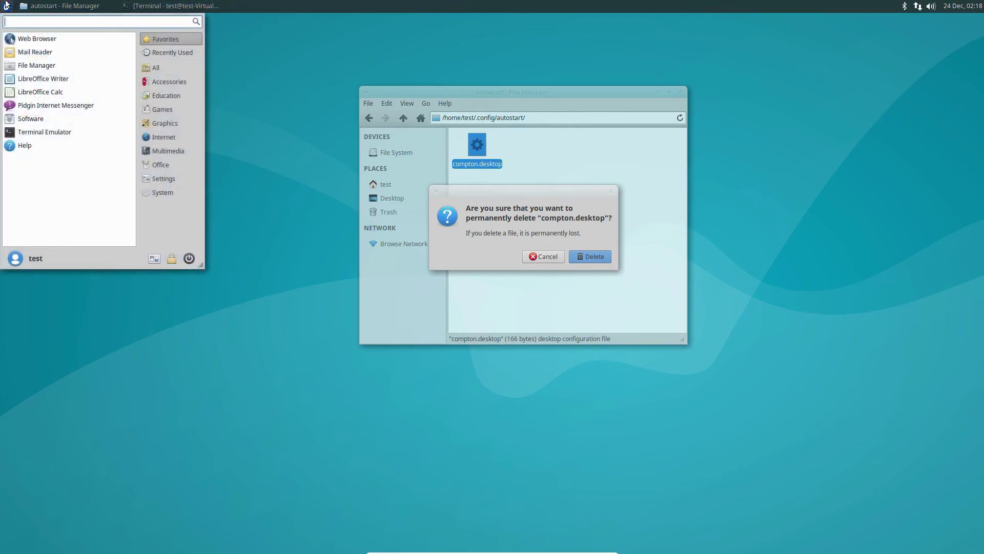
text(star)
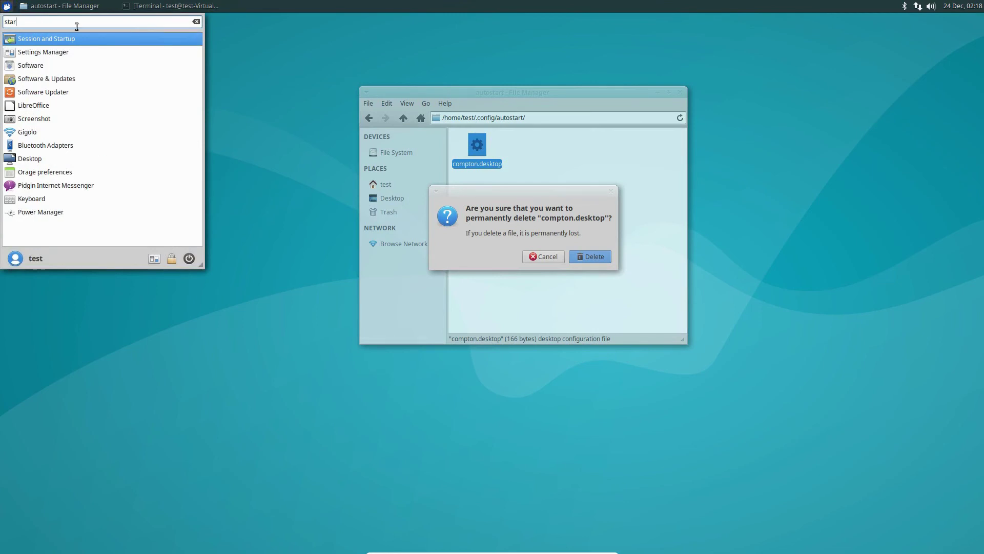
click(281, 130)
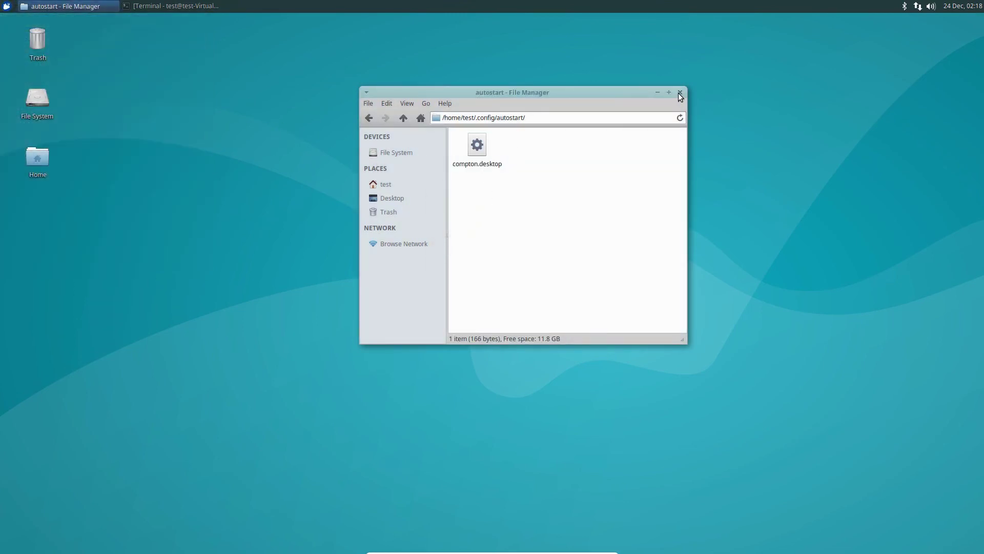
click(679, 95)
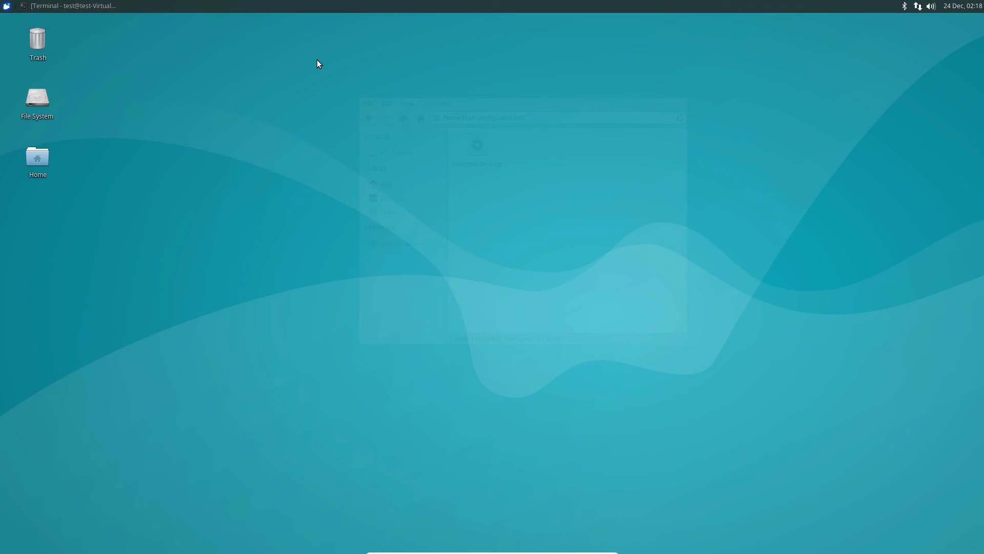
click(6, 5)
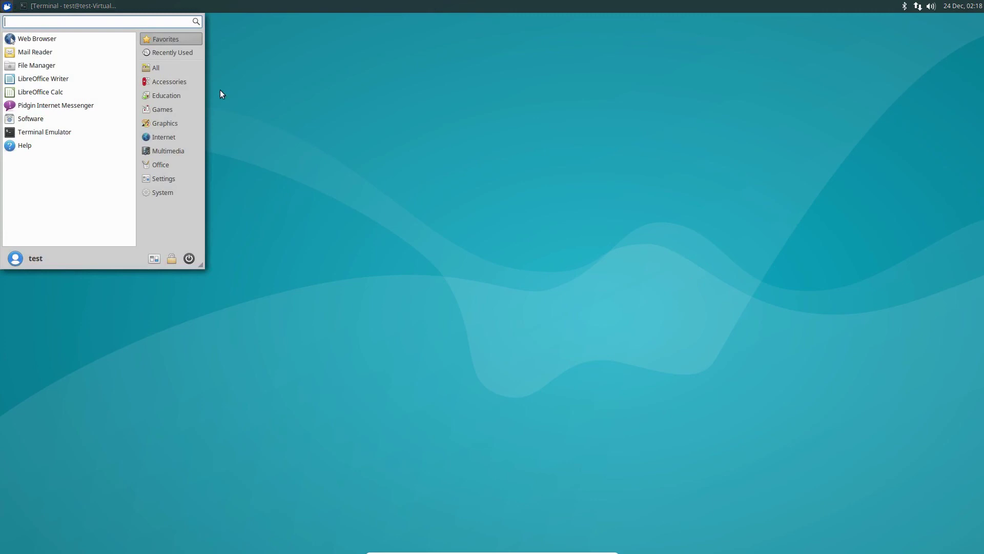
click(548, 156)
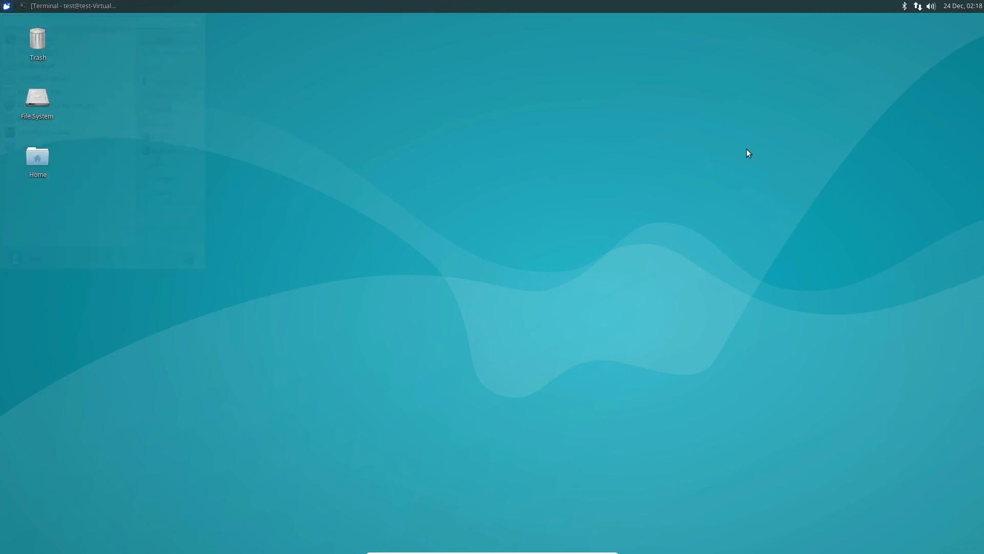